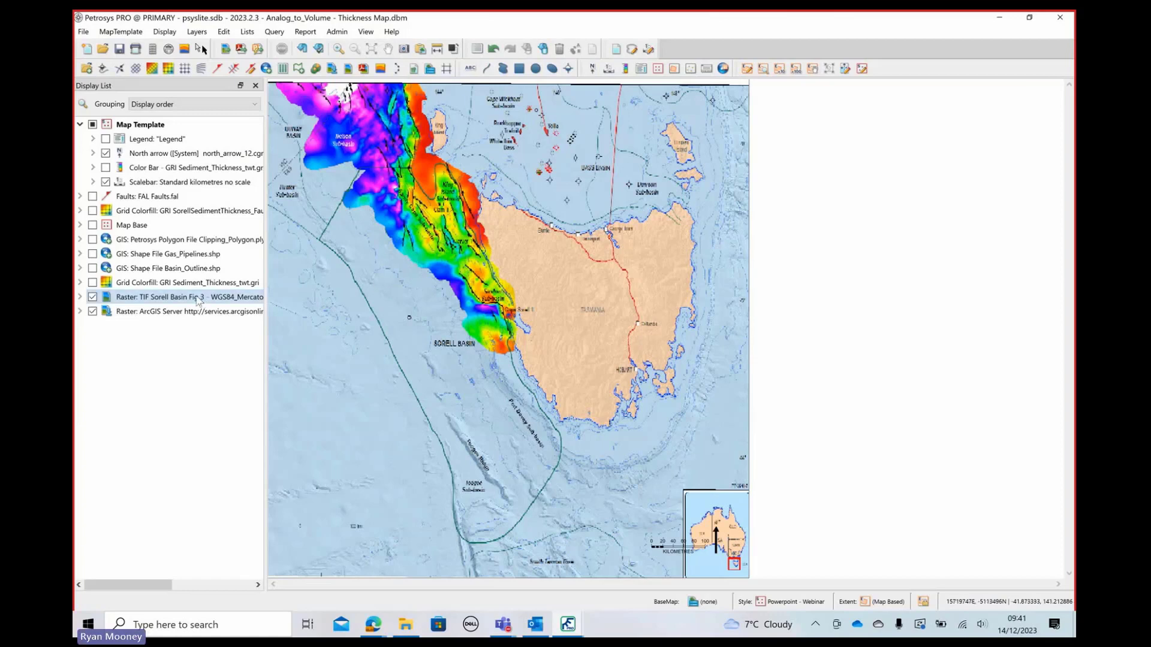
Try adding a fifth ground control point to the Sorell Basin Fig 3 raster by linking two map locations in the georeferencing dialog
mouse_move(198, 301)
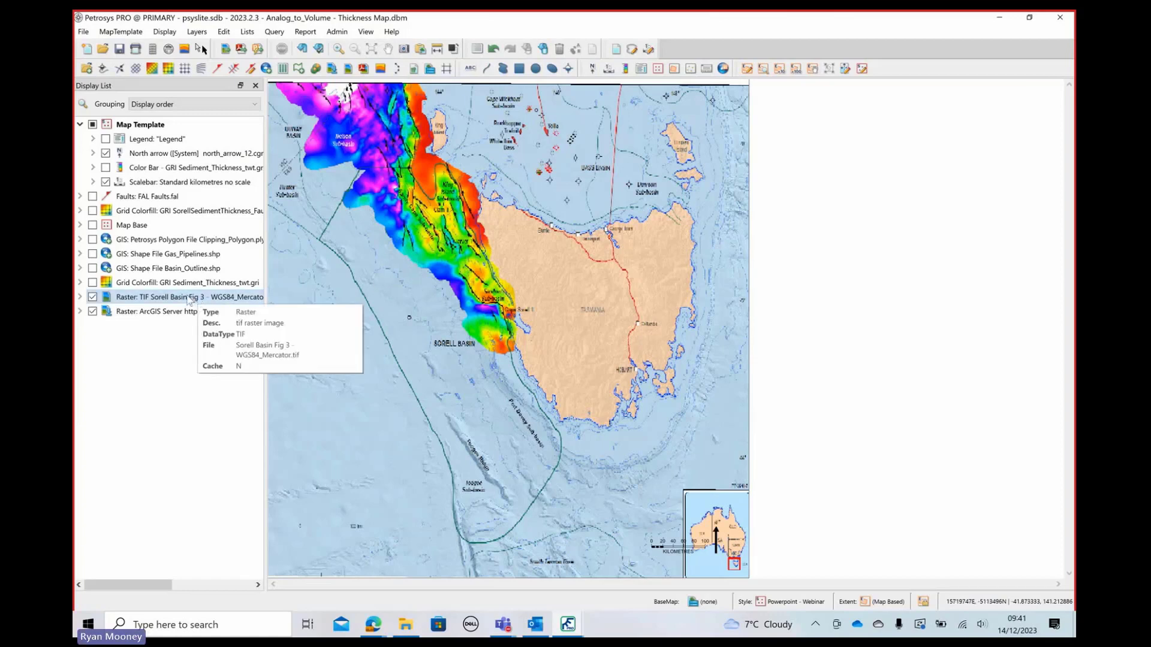
right_click(174, 300)
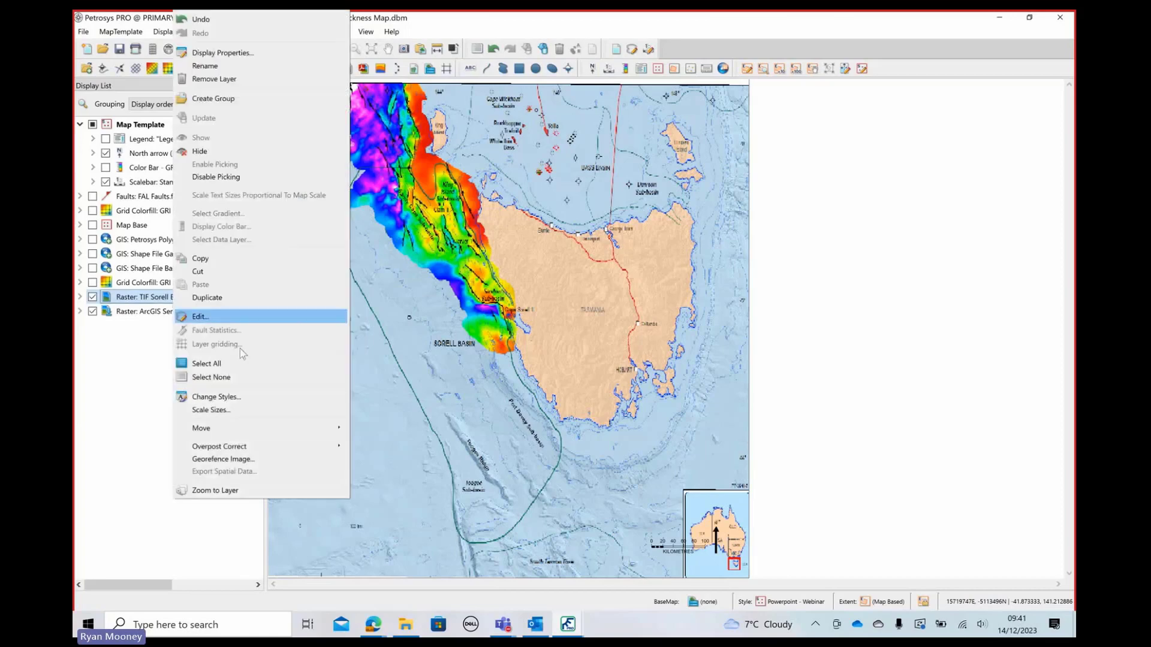
click(240, 463)
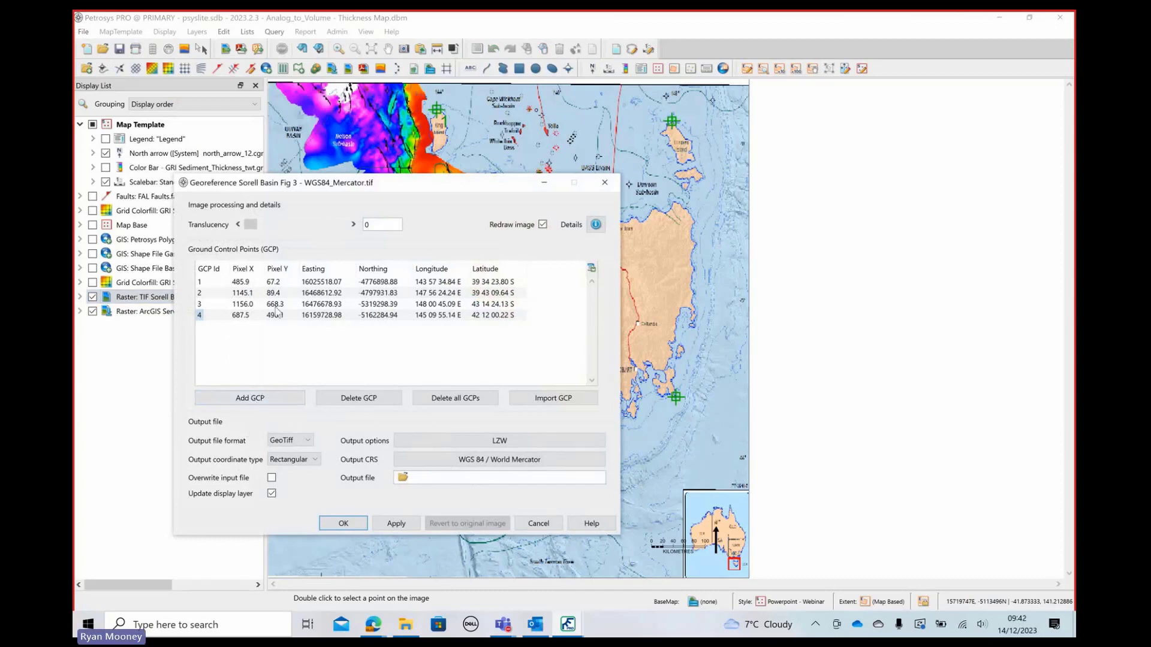
drag(309, 183, 636, 216)
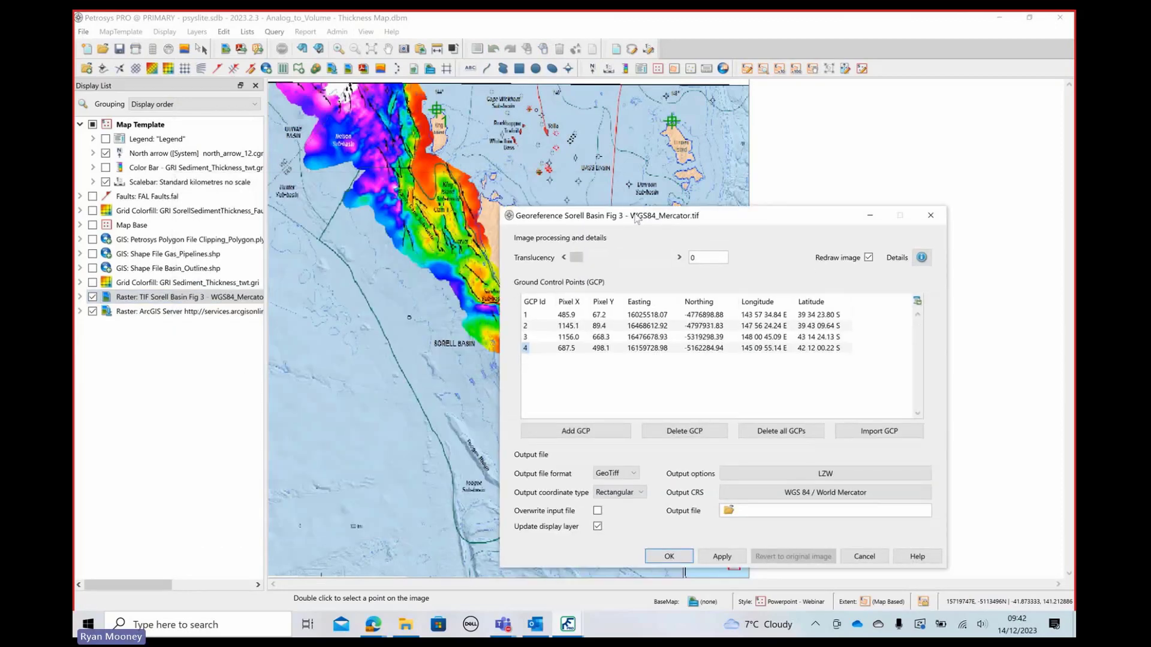
double_click(320, 263)
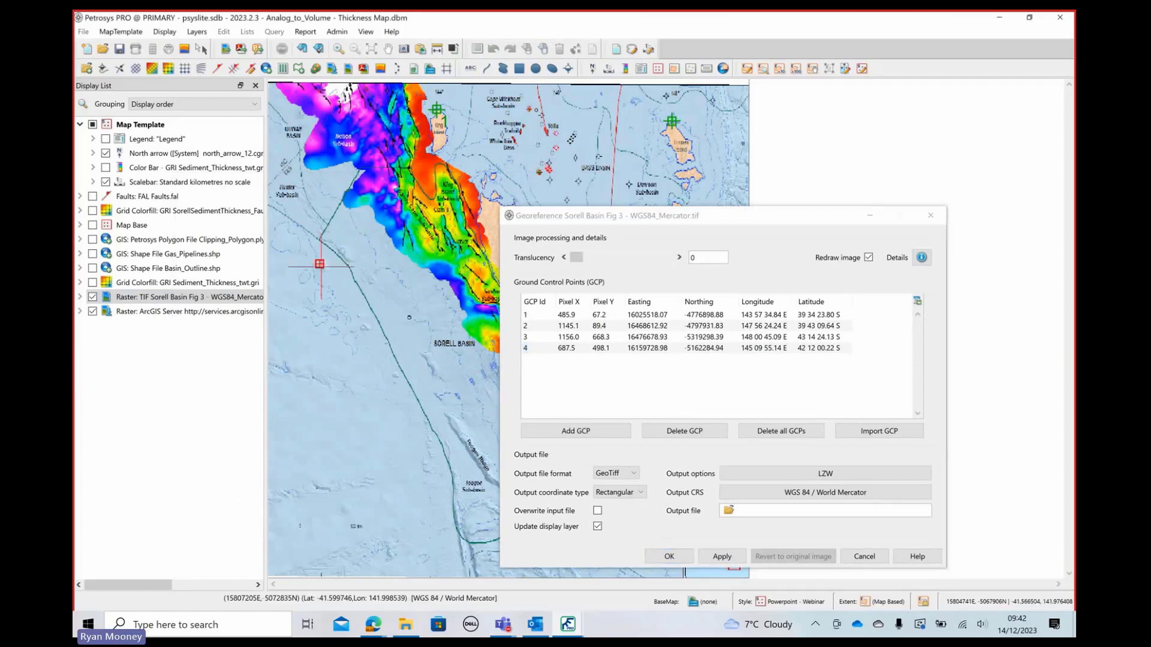
double_click(502, 142)
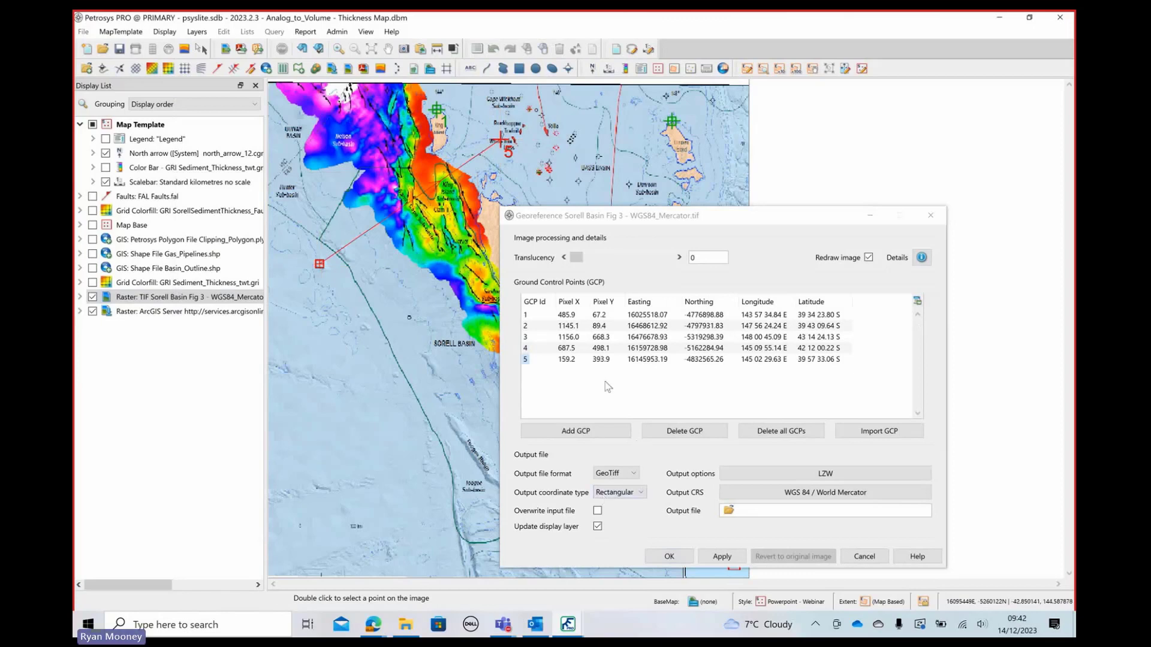
click(645, 363)
double_click(645, 362)
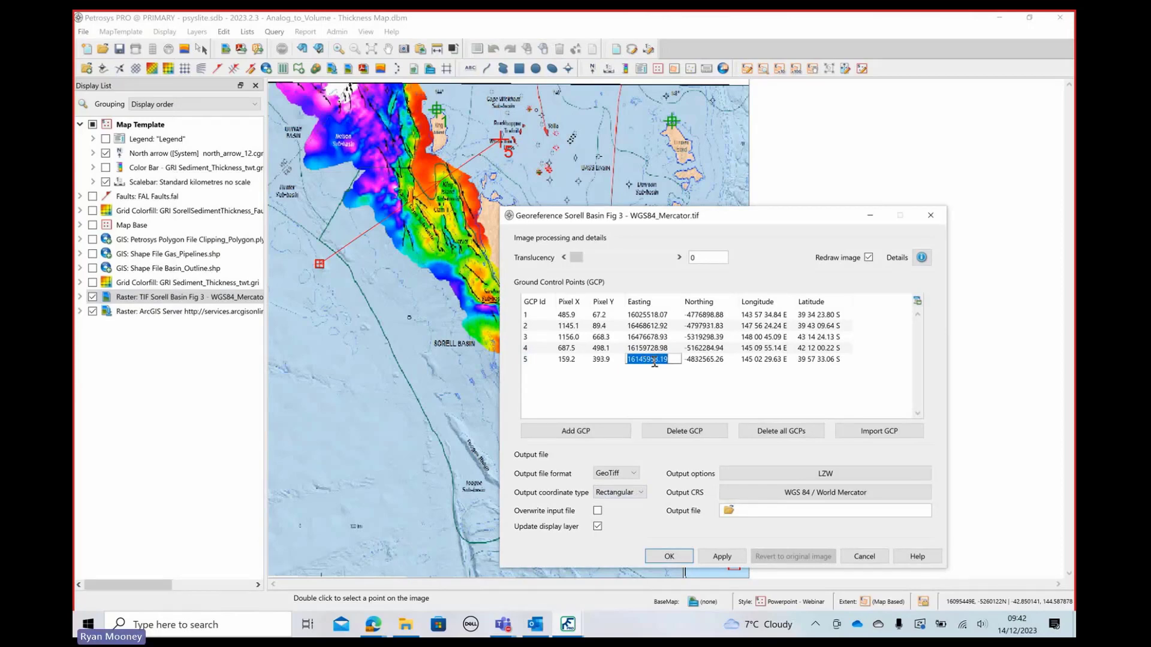
click(864, 556)
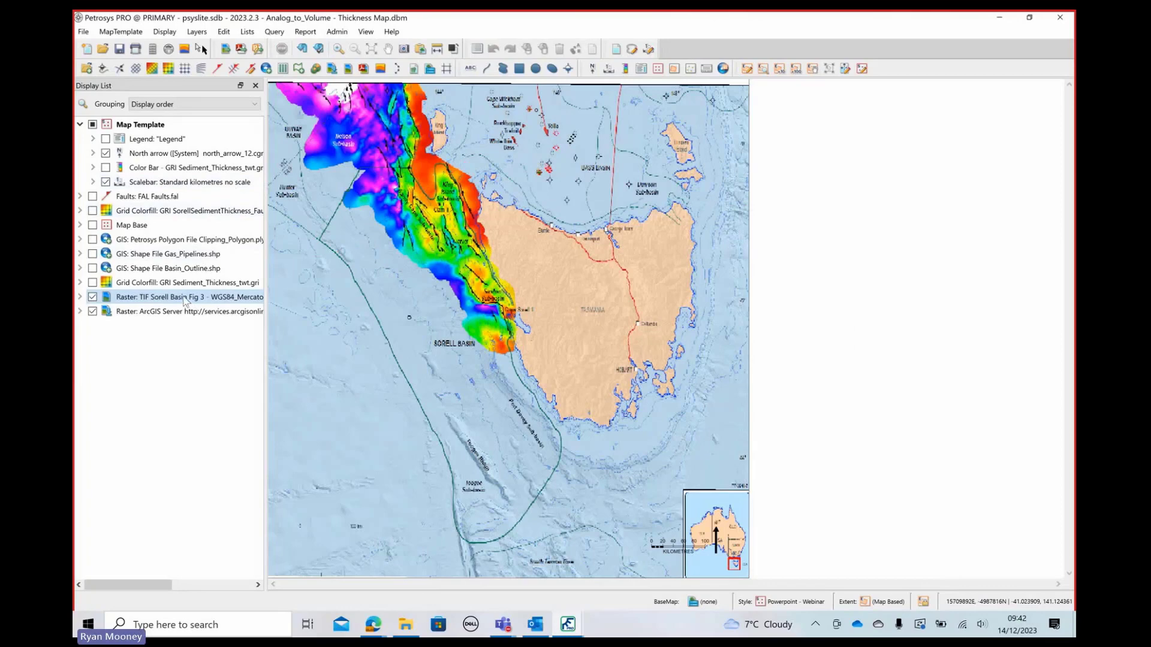
Open the Sorell Basin Fig 3 raster layer for editing in the Spatial Editor
right_click(185, 302)
click(205, 336)
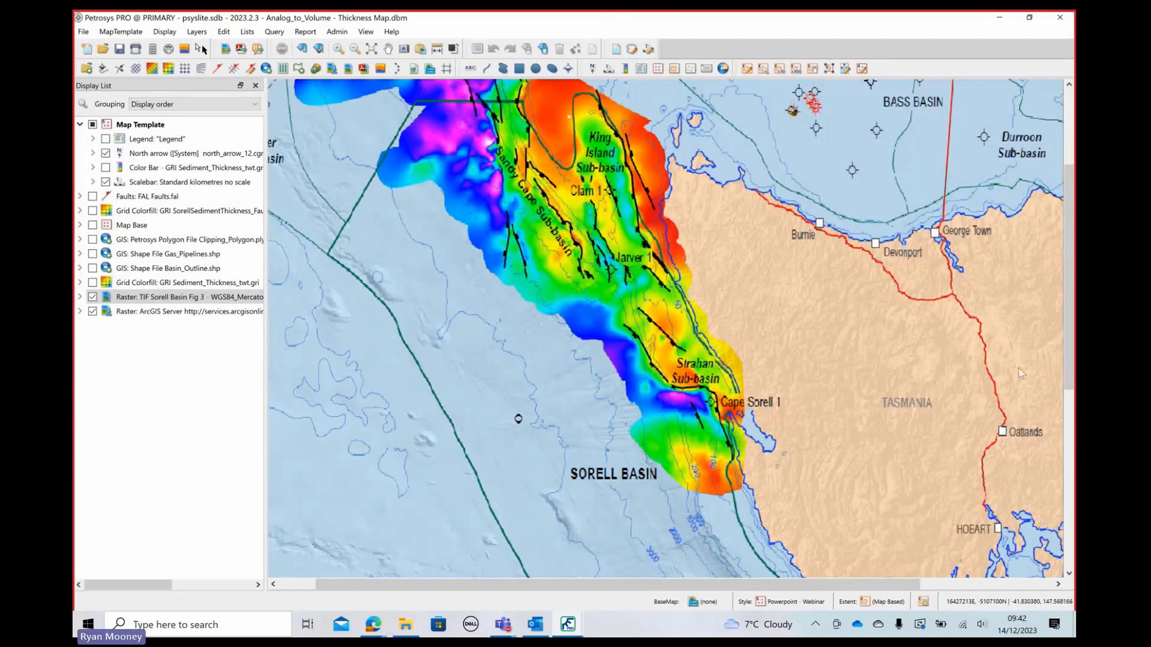
mouse_move(179, 302)
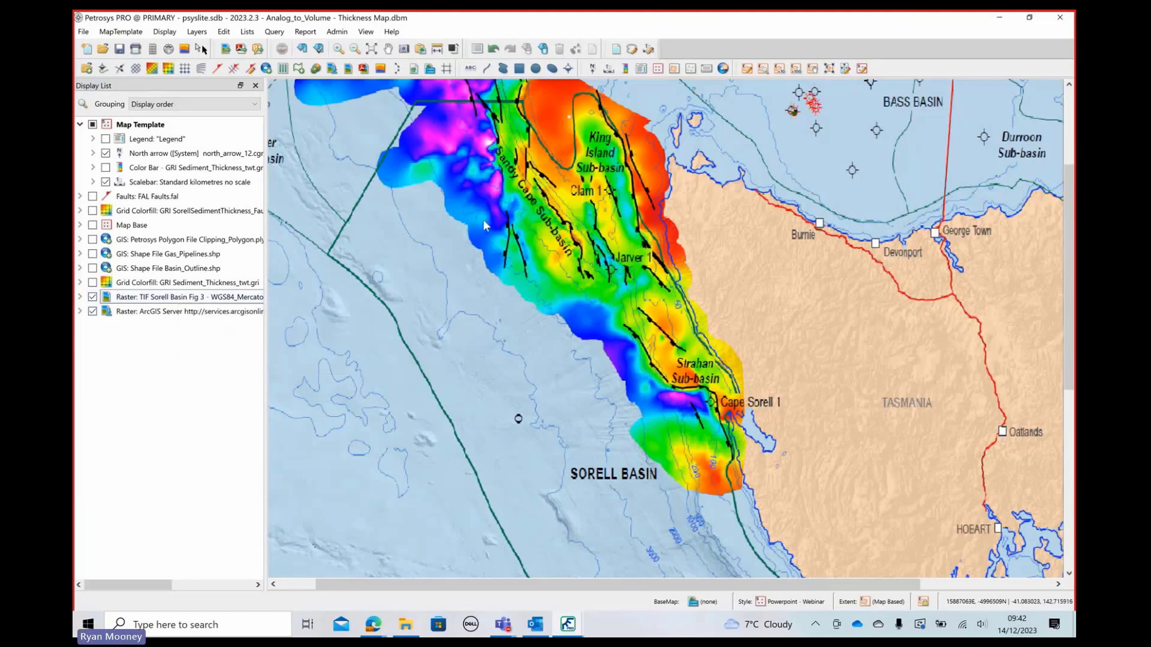
right_click(175, 300)
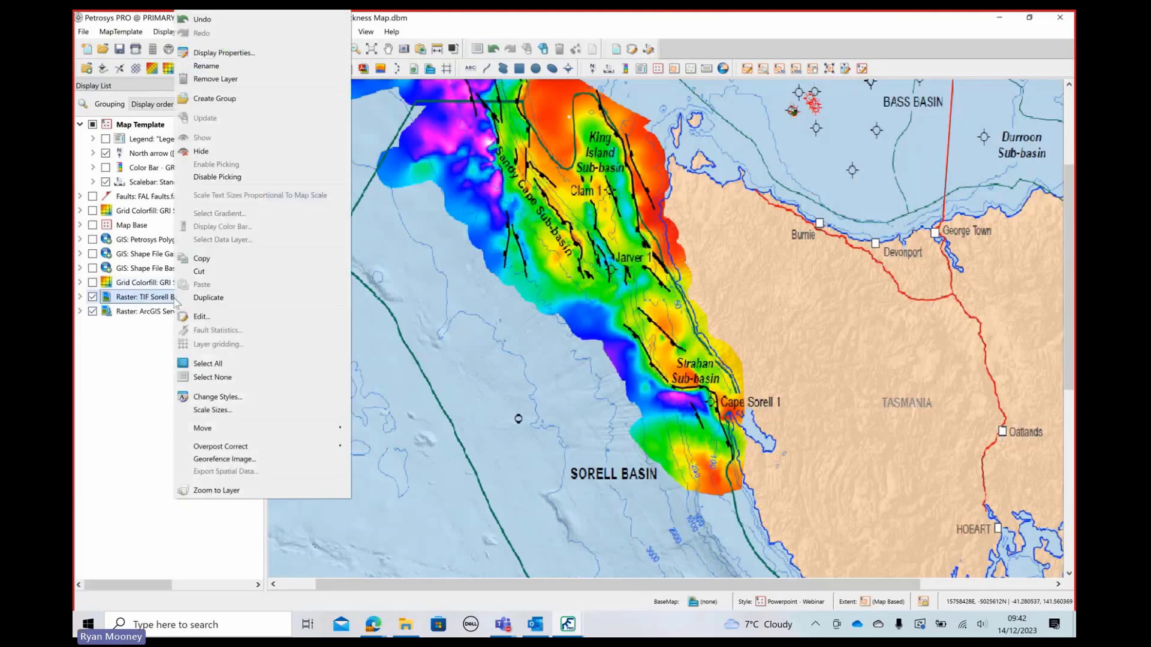
click(201, 316)
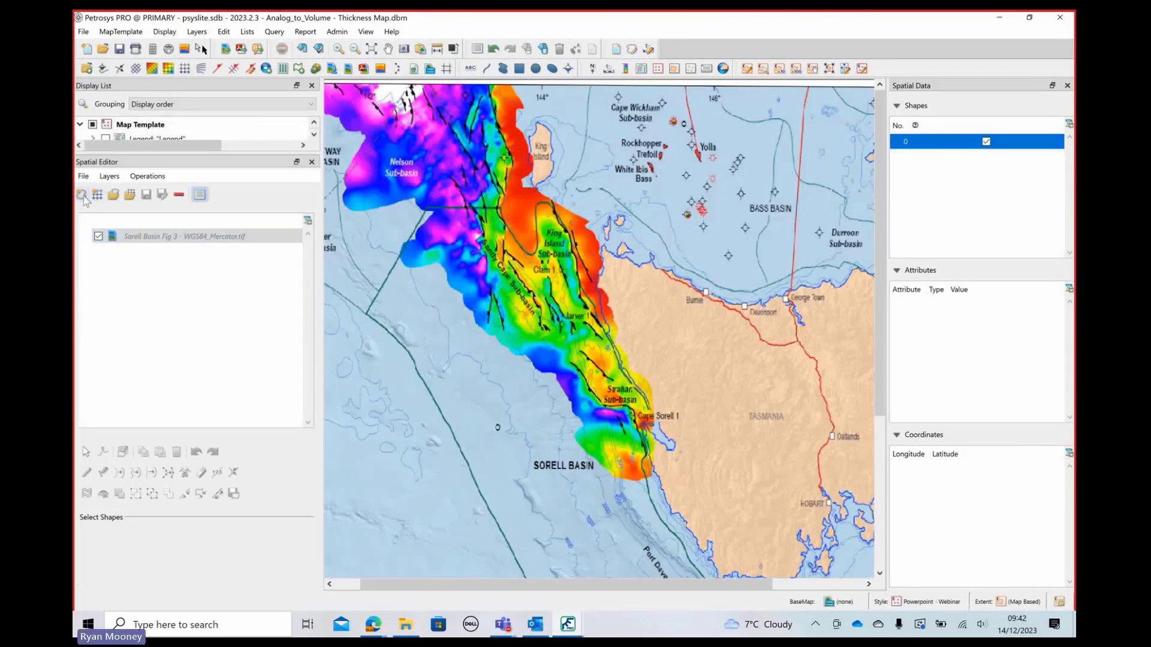
Create a full-definition feature class as a Petrosys fault file named test1, with a surface named test
click(83, 198)
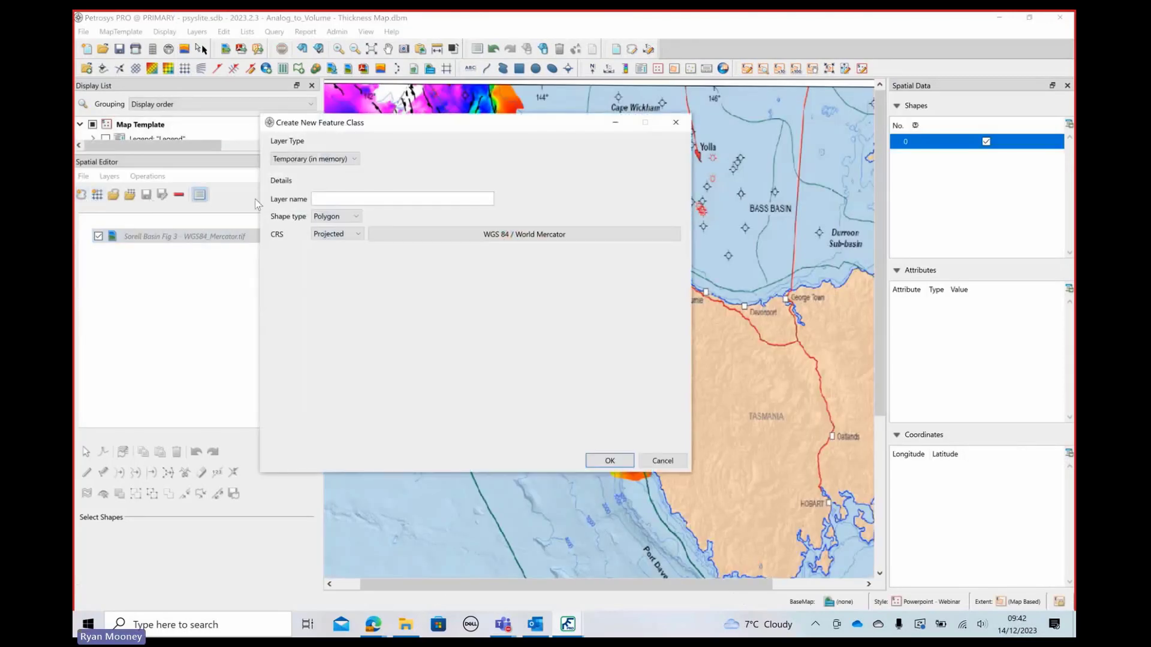
click(334, 159)
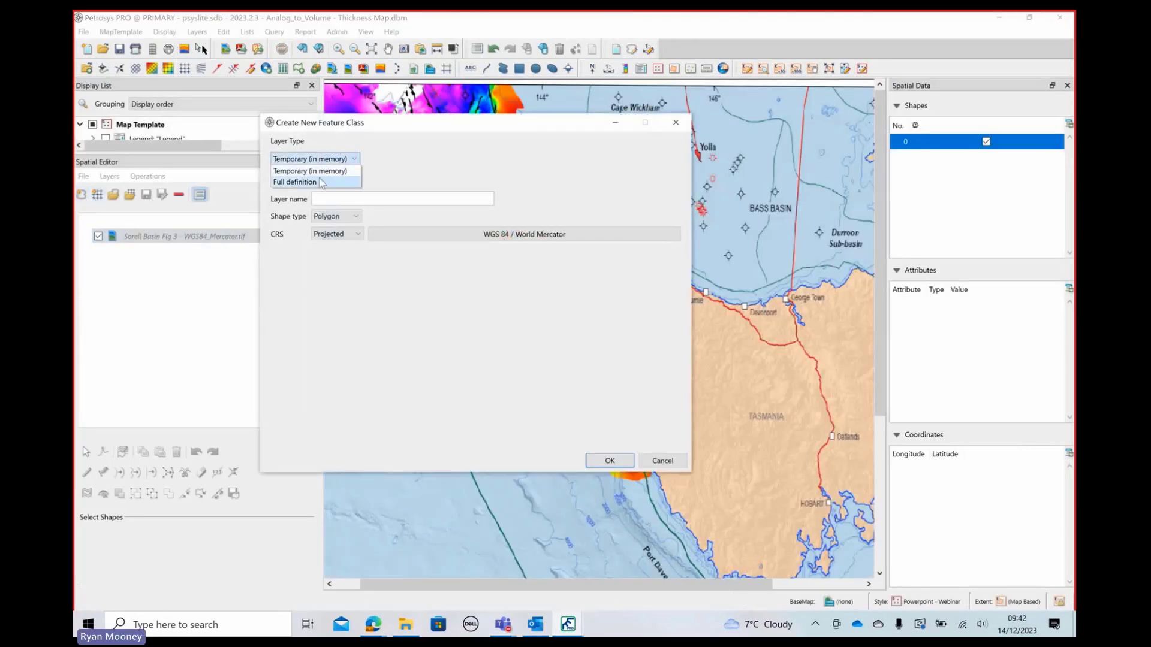
click(320, 182)
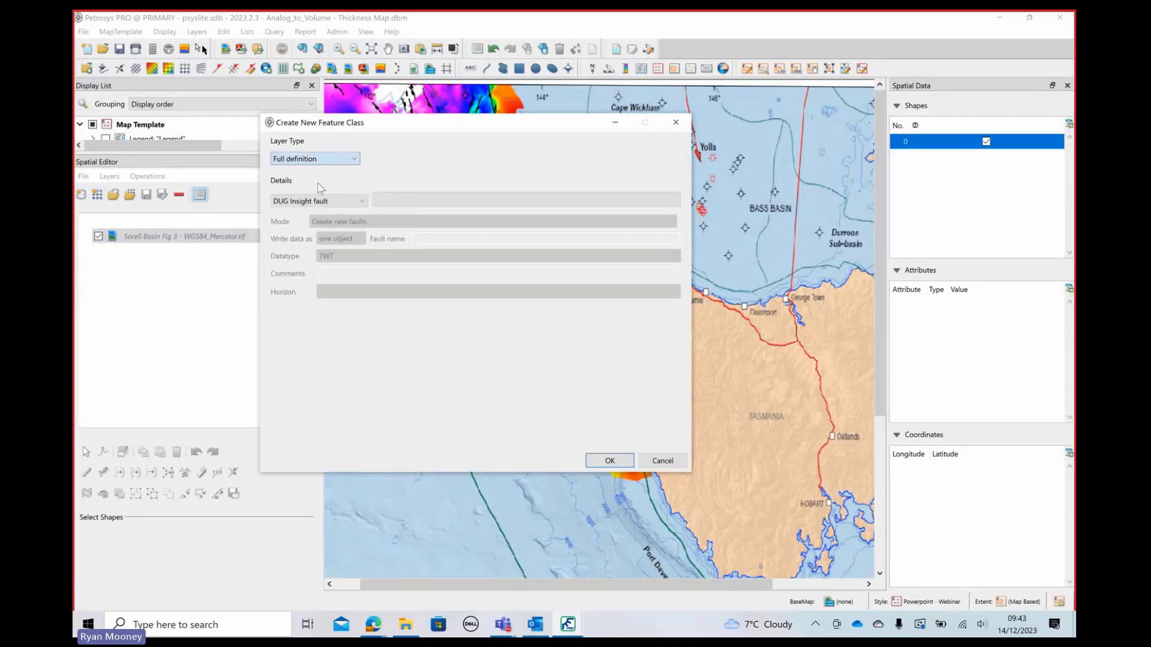
click(347, 202)
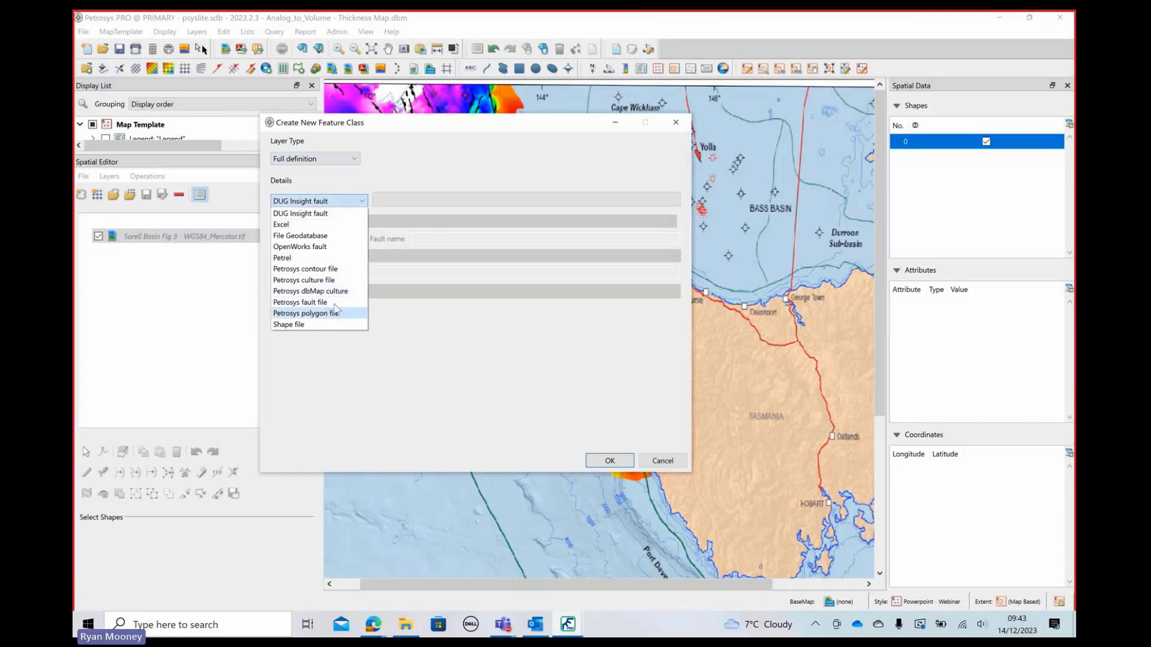
click(318, 307)
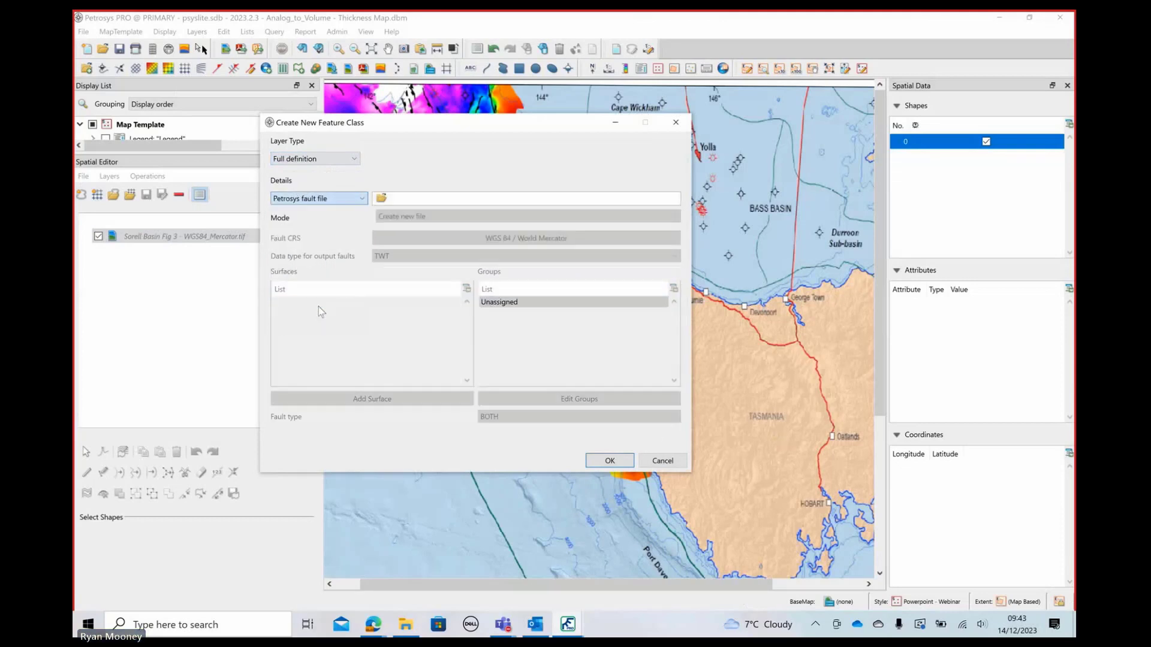
text(test1)
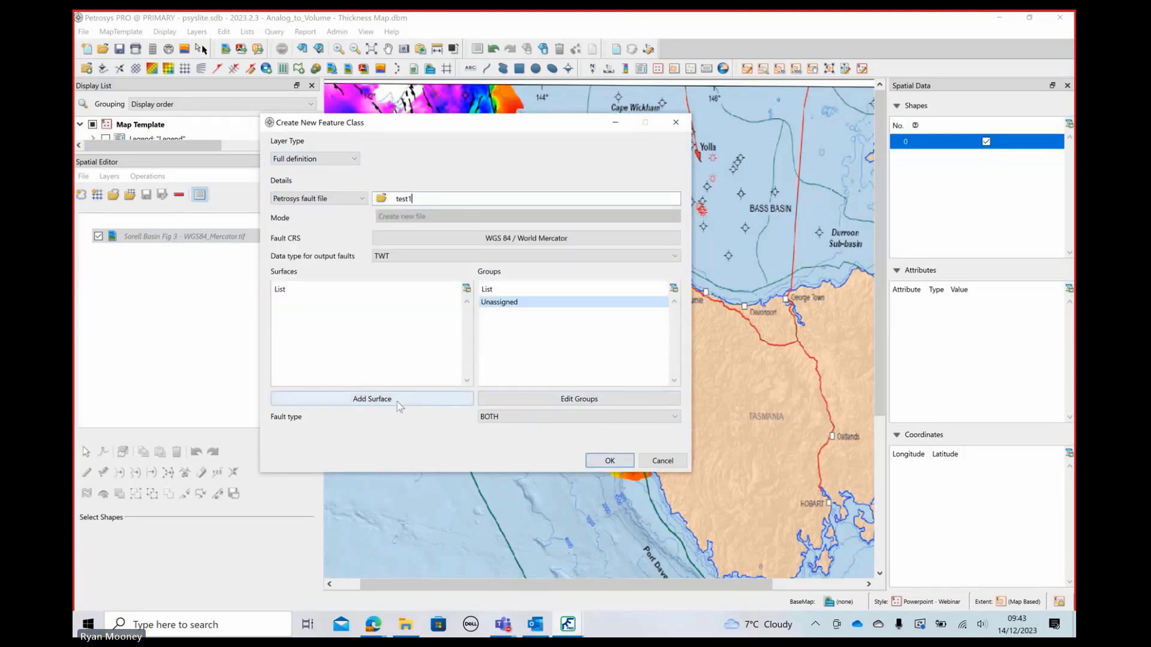
click(432, 400)
text(test)
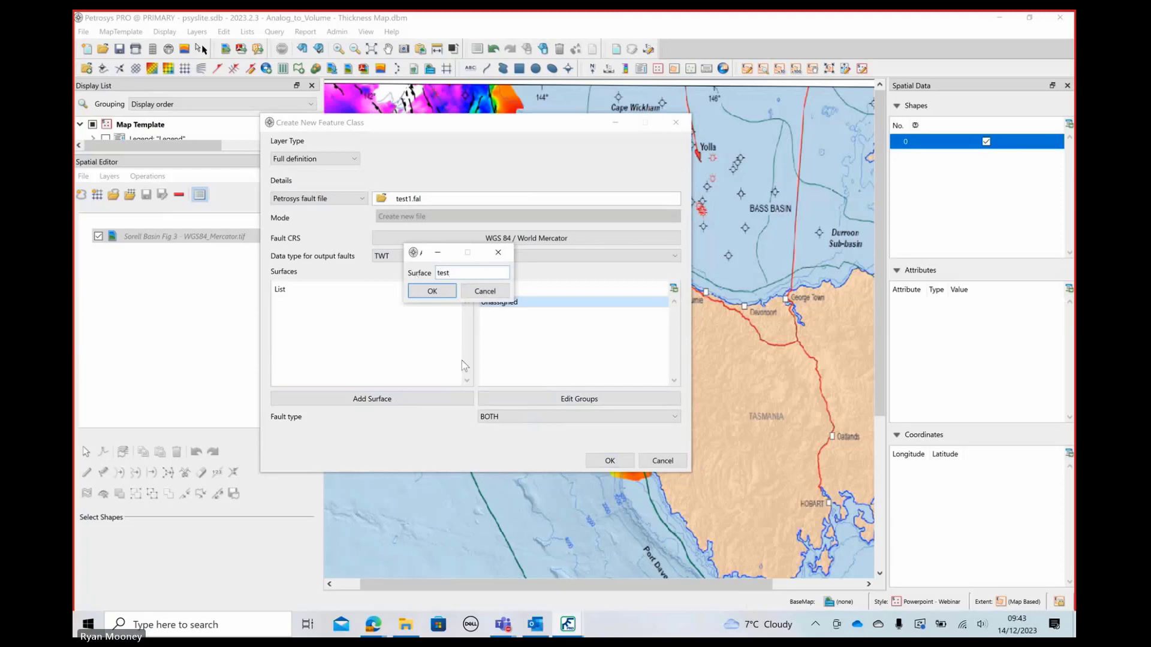
click(414, 291)
click(608, 462)
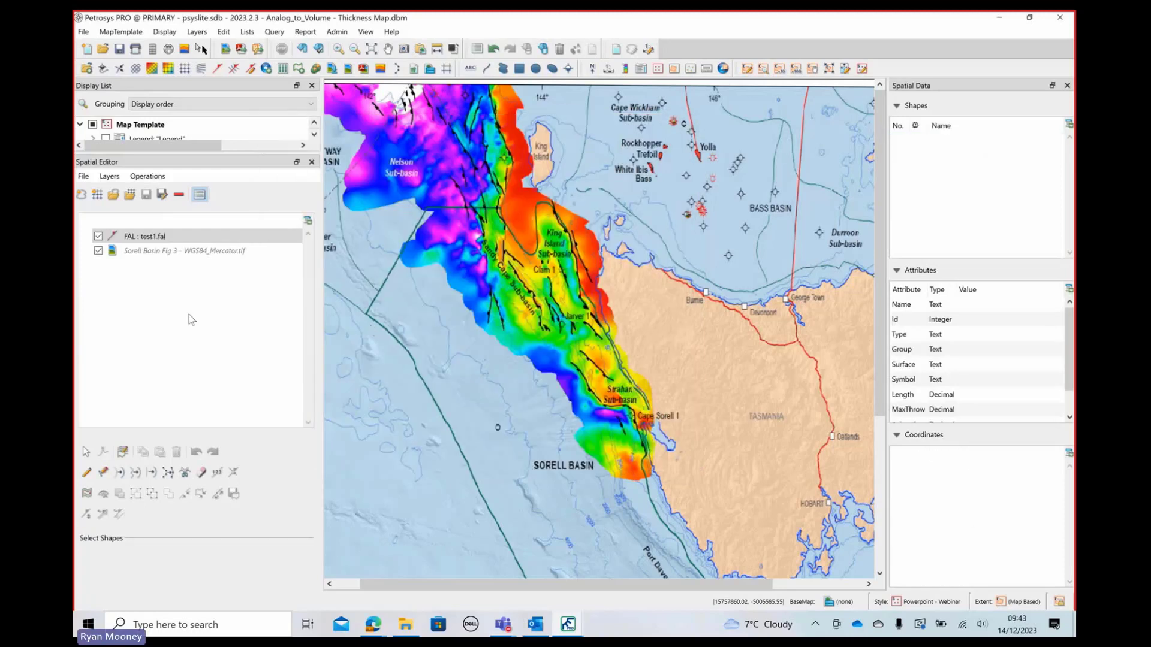
Trace two faults off the raster image into the test1 layer with the raster tracker, and remove that layer from the editor
click(87, 473)
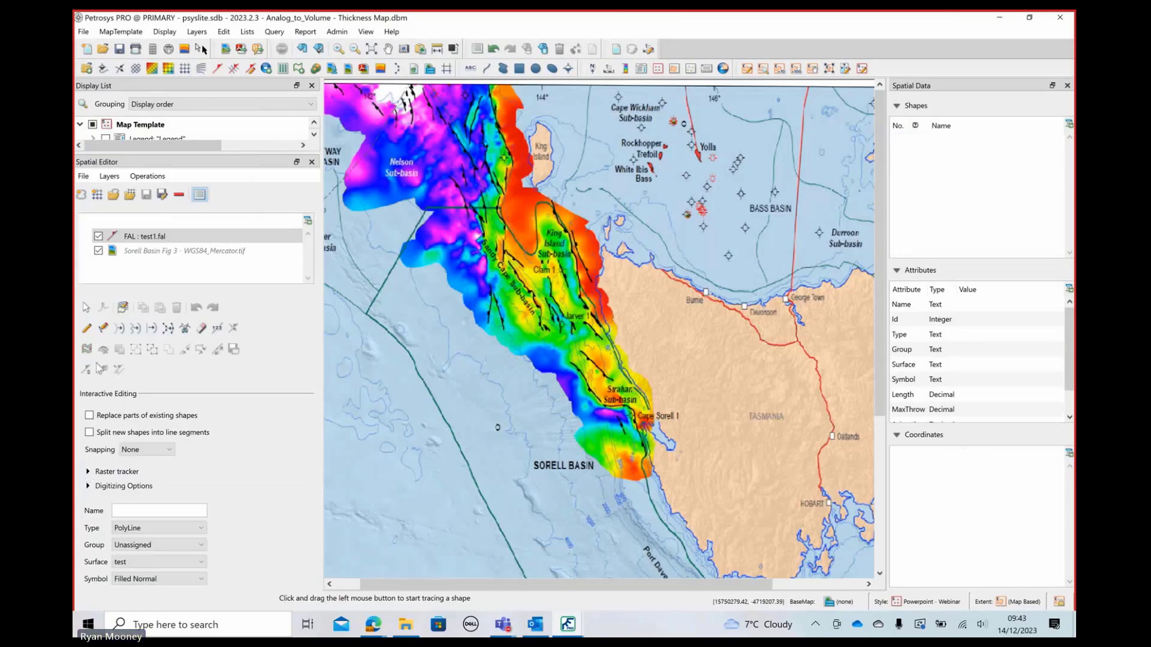
click(95, 472)
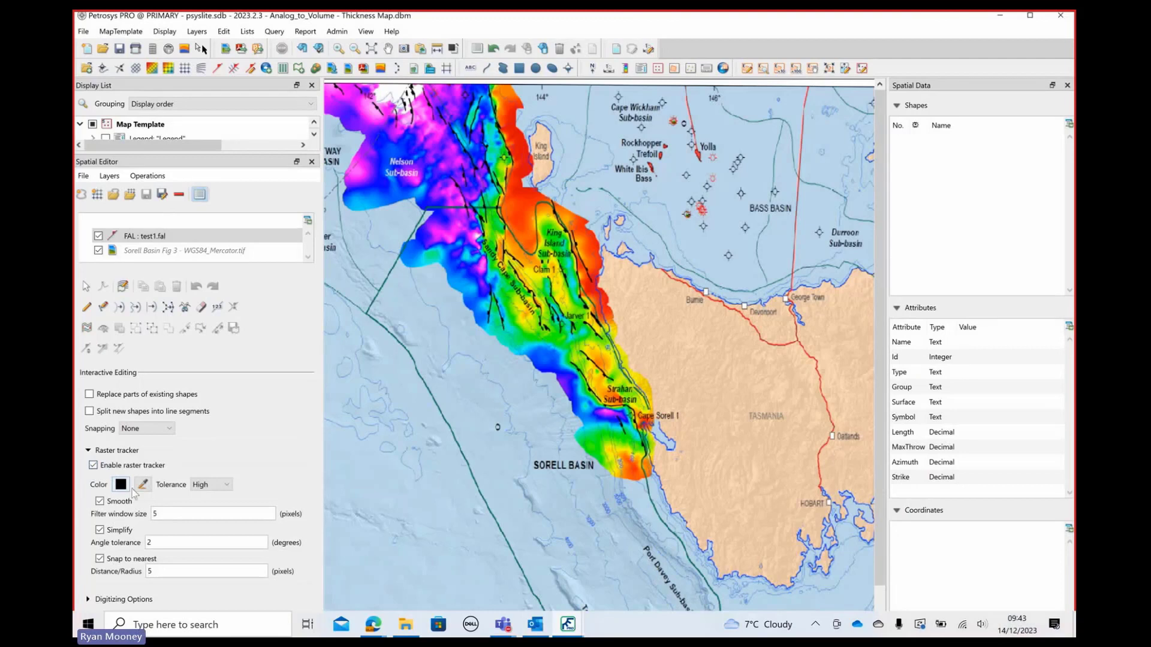
click(490, 325)
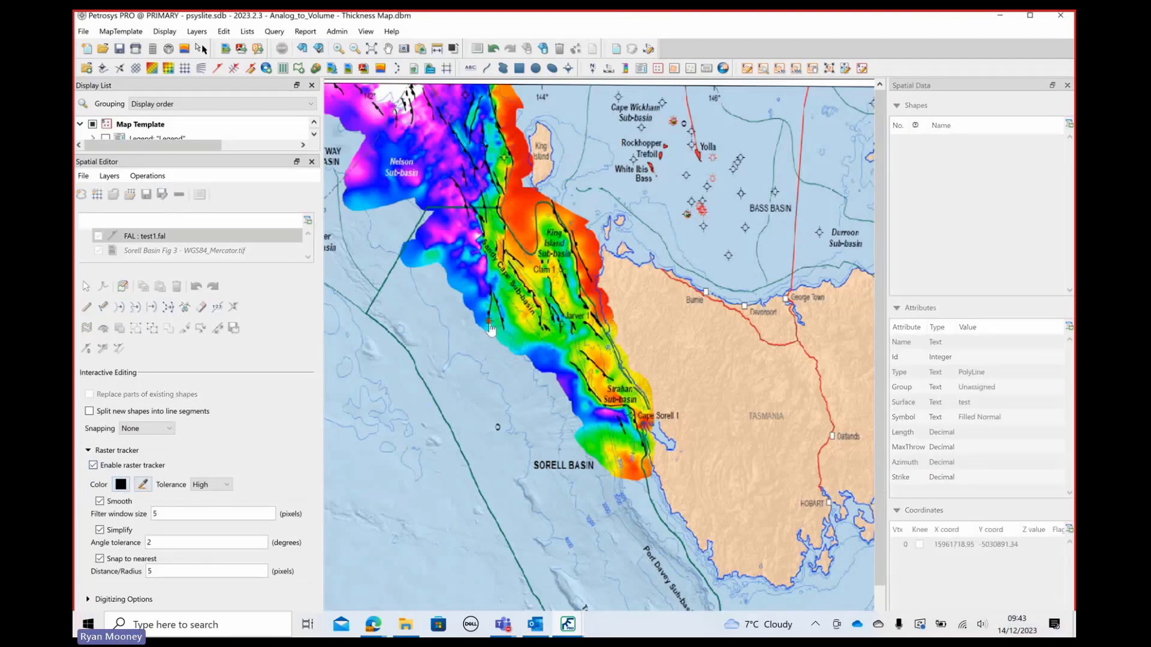
double_click(490, 292)
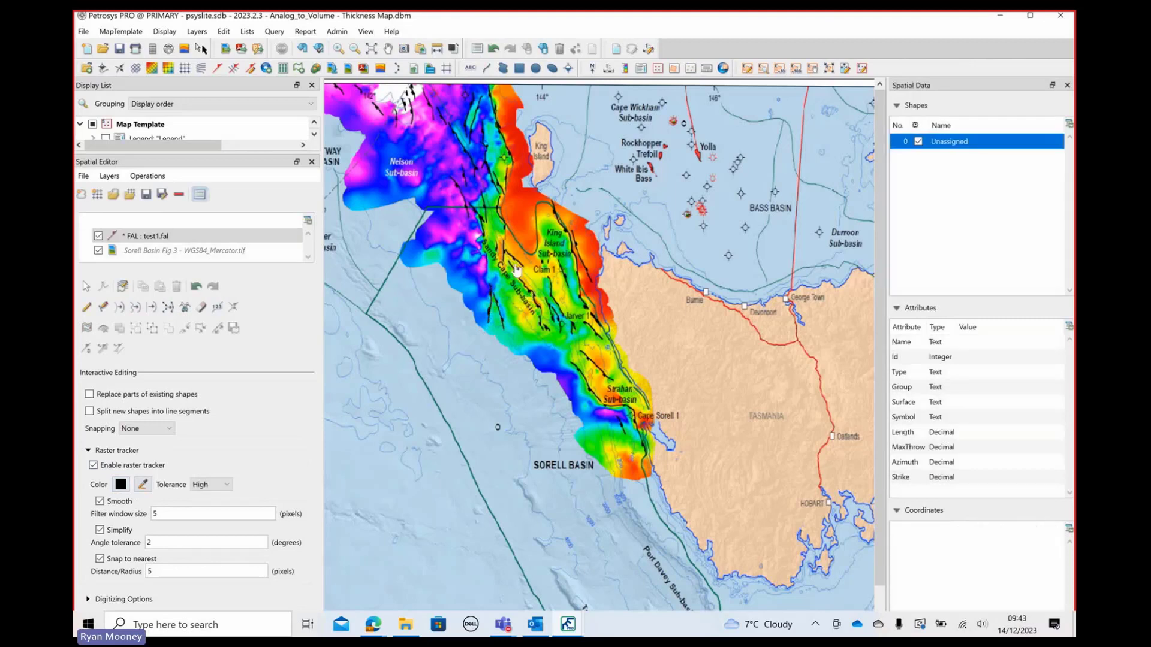
click(474, 178)
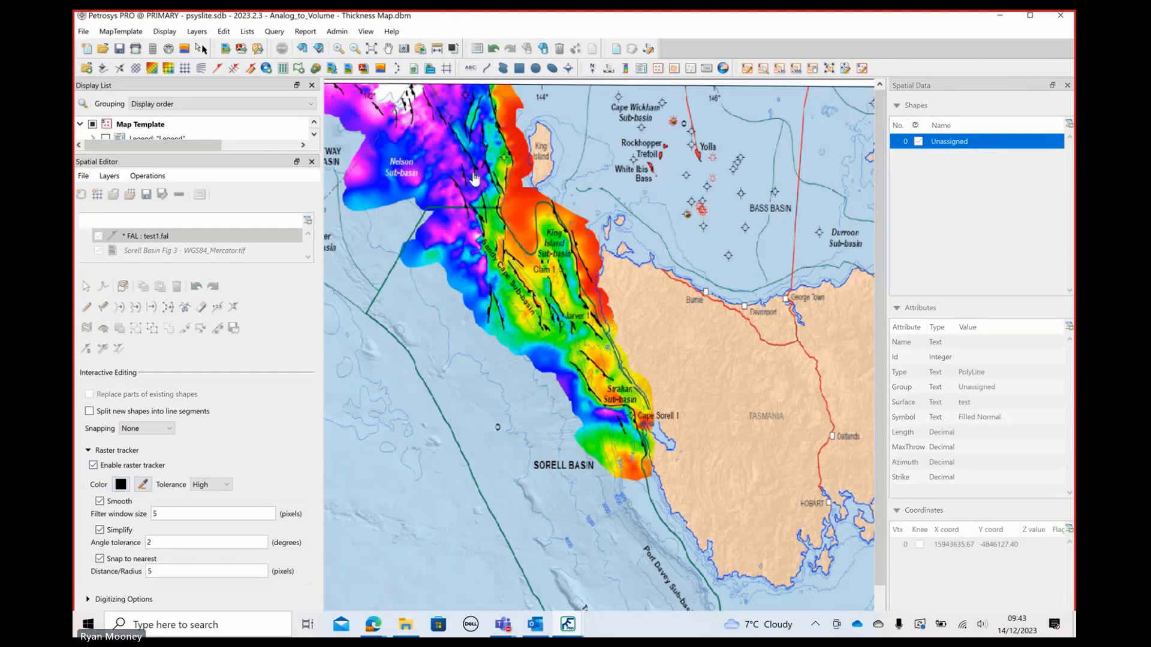
double_click(427, 101)
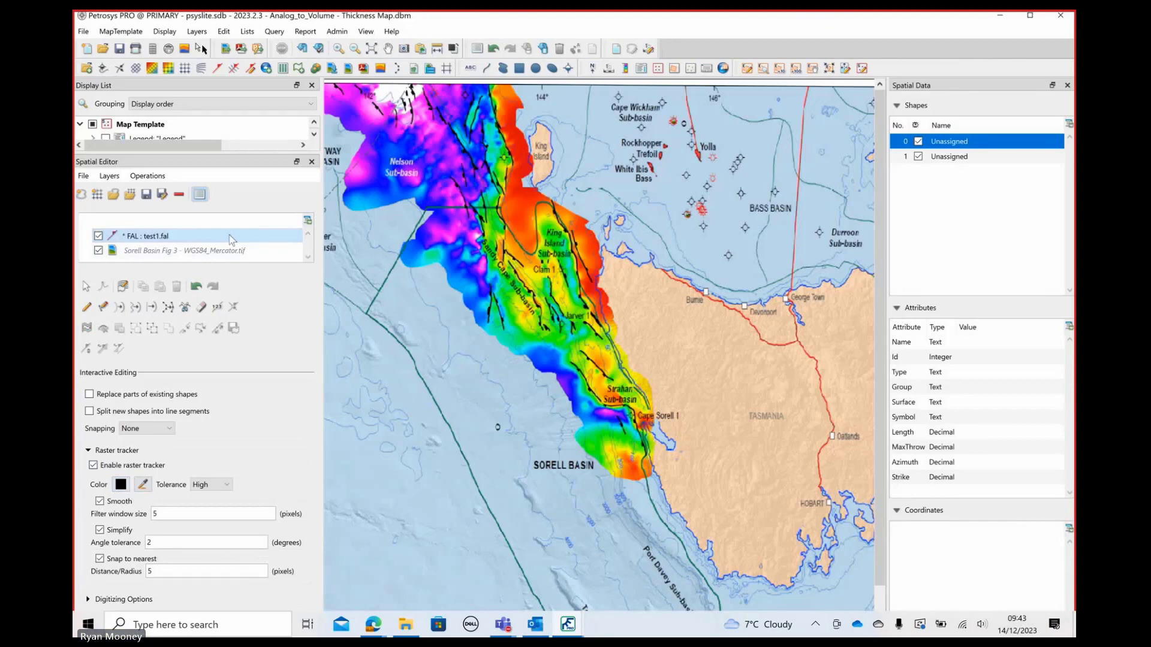
click(179, 195)
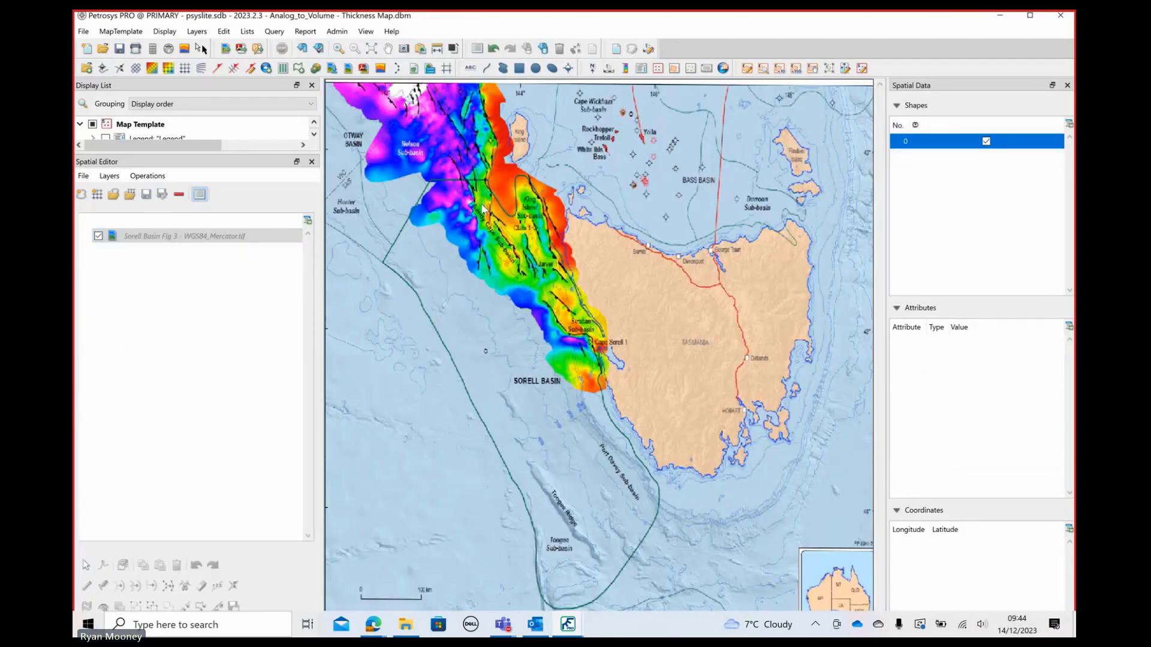
Start creating a grid from the raster, include the fault polygons from Faults.fal, and preview the masked image
click(149, 181)
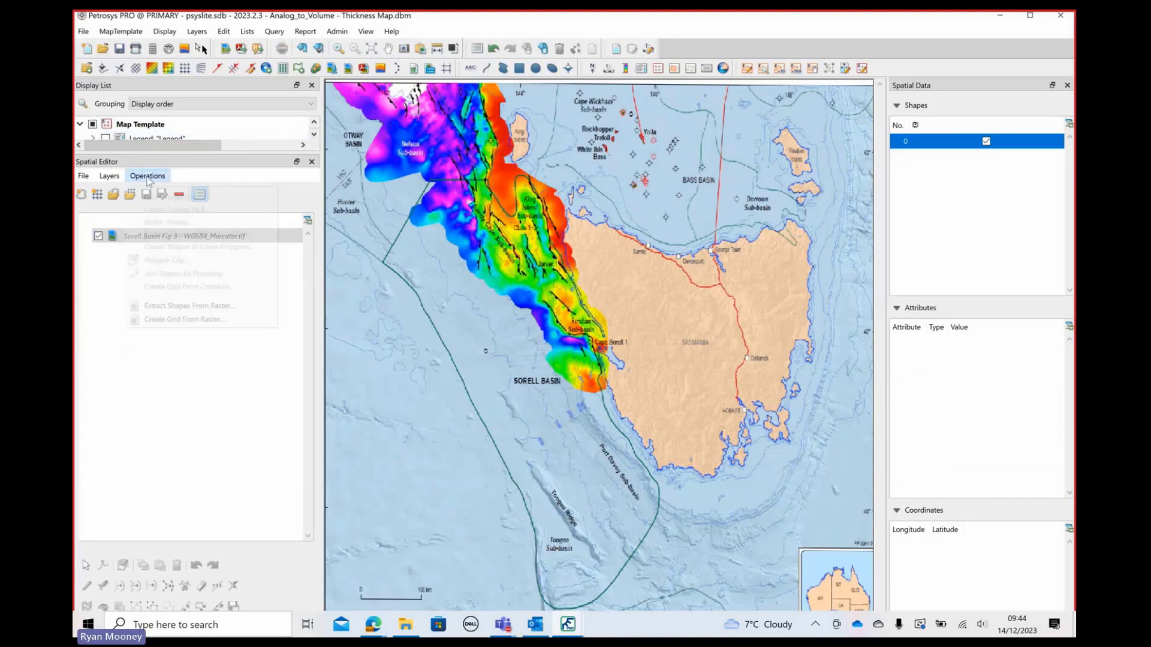
click(182, 321)
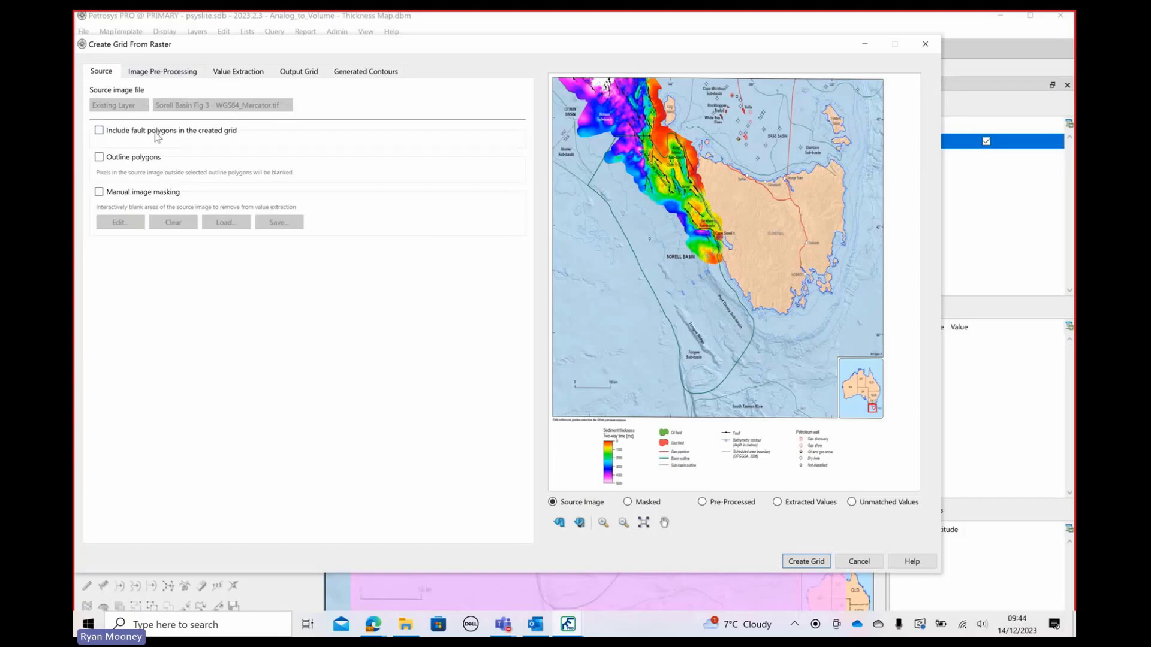
click(100, 130)
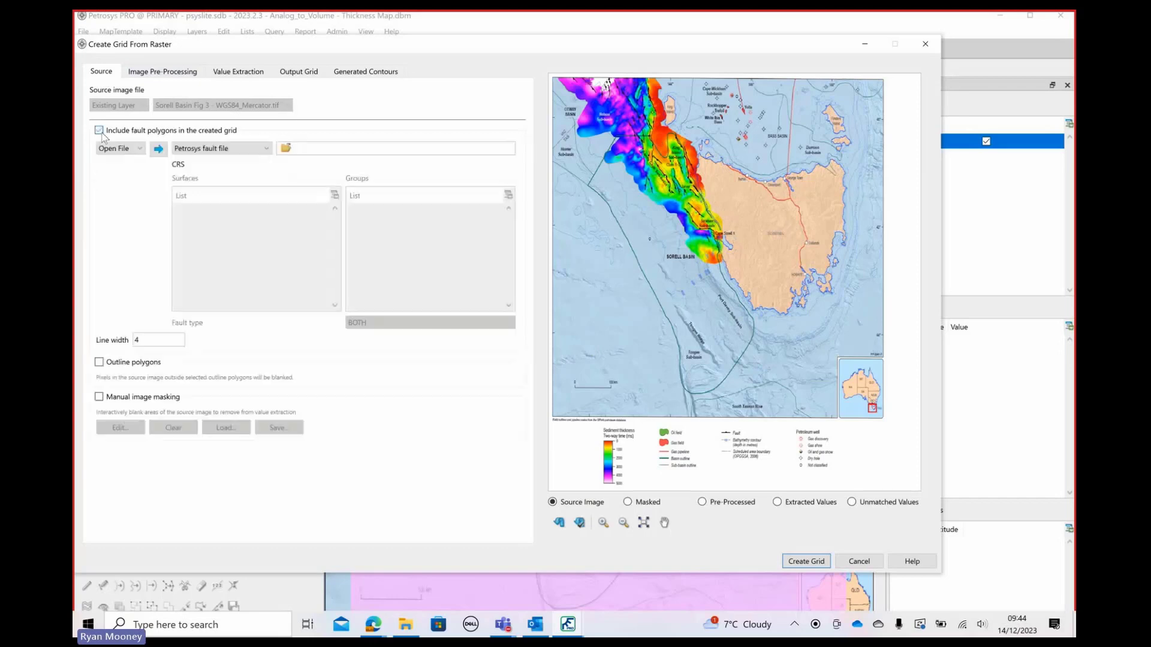
click(286, 149)
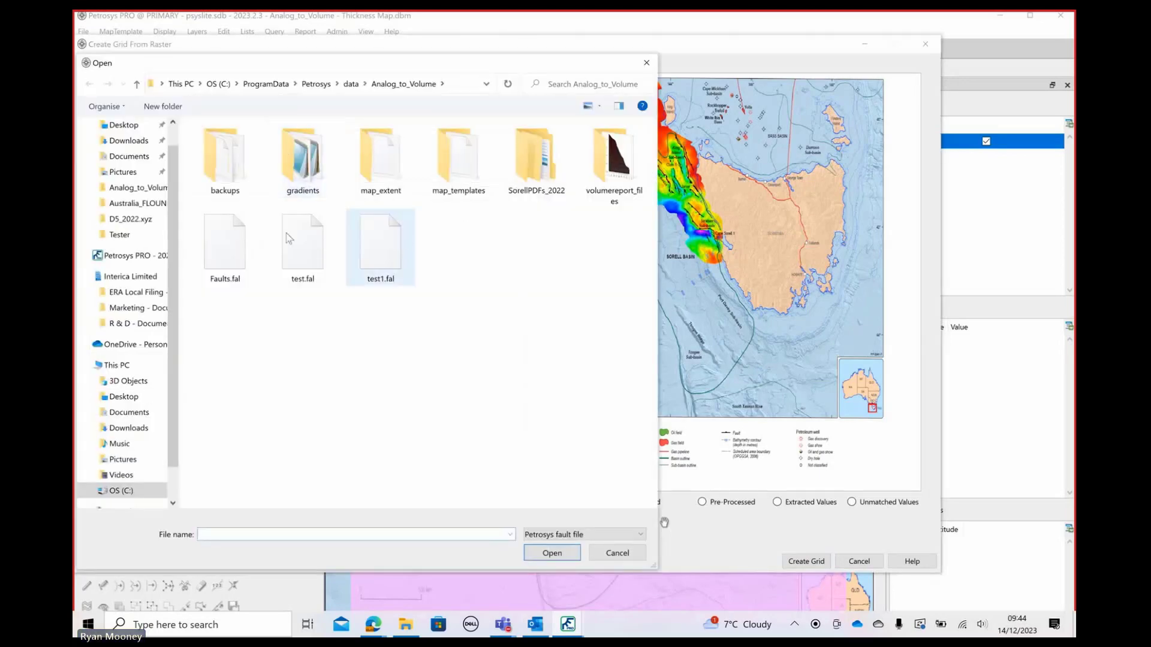
click(225, 246)
click(551, 554)
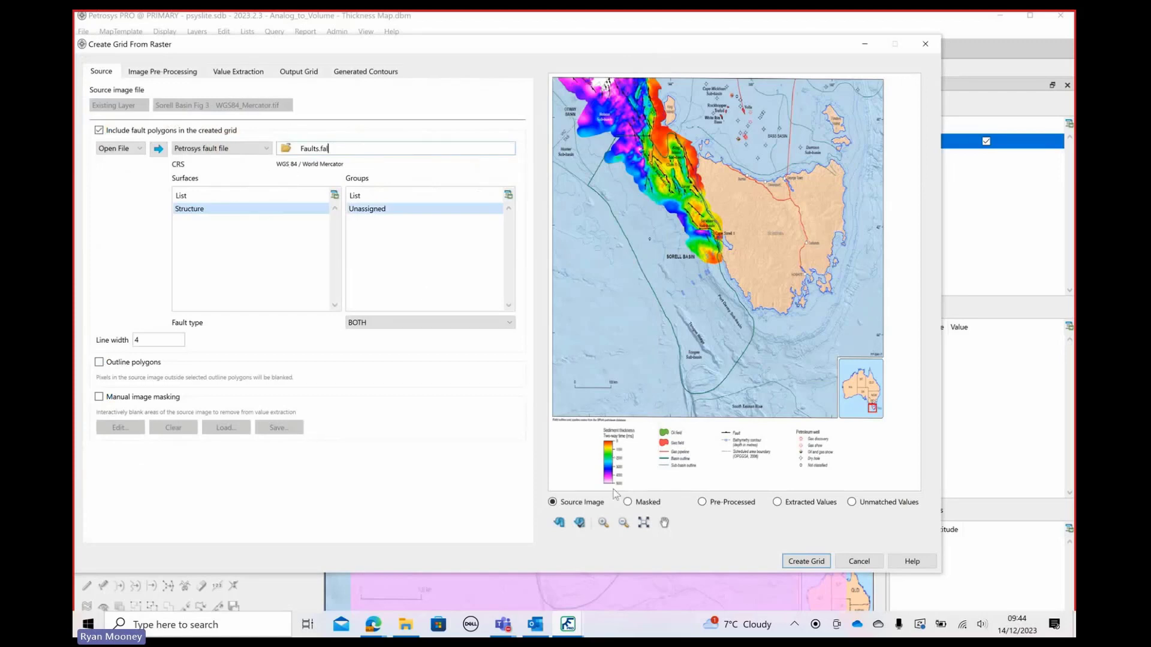
click(627, 502)
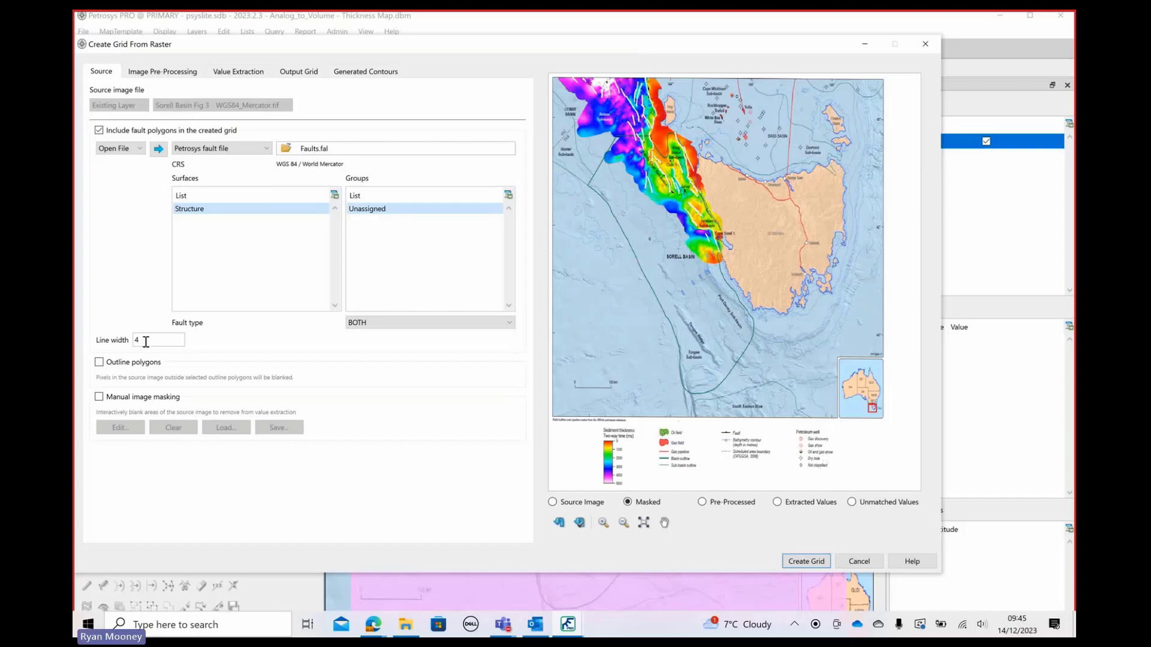
Blank the source image outside an outline polygon, using the Petrosys polygon file Clipping_Polygon.ply
click(99, 362)
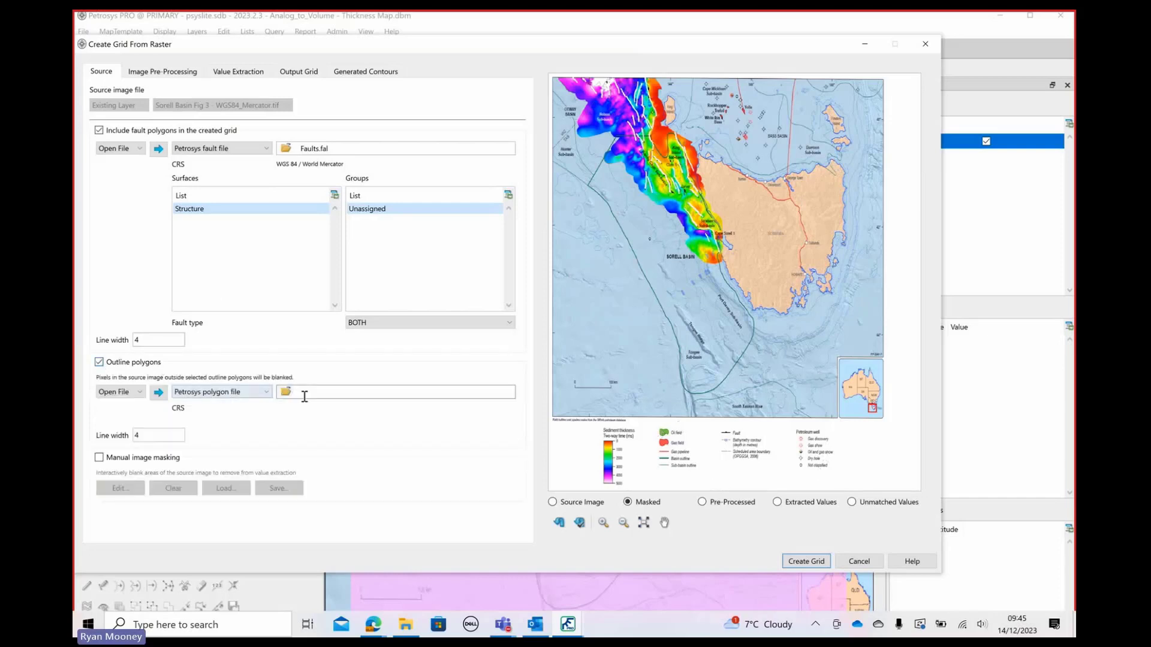
click(287, 391)
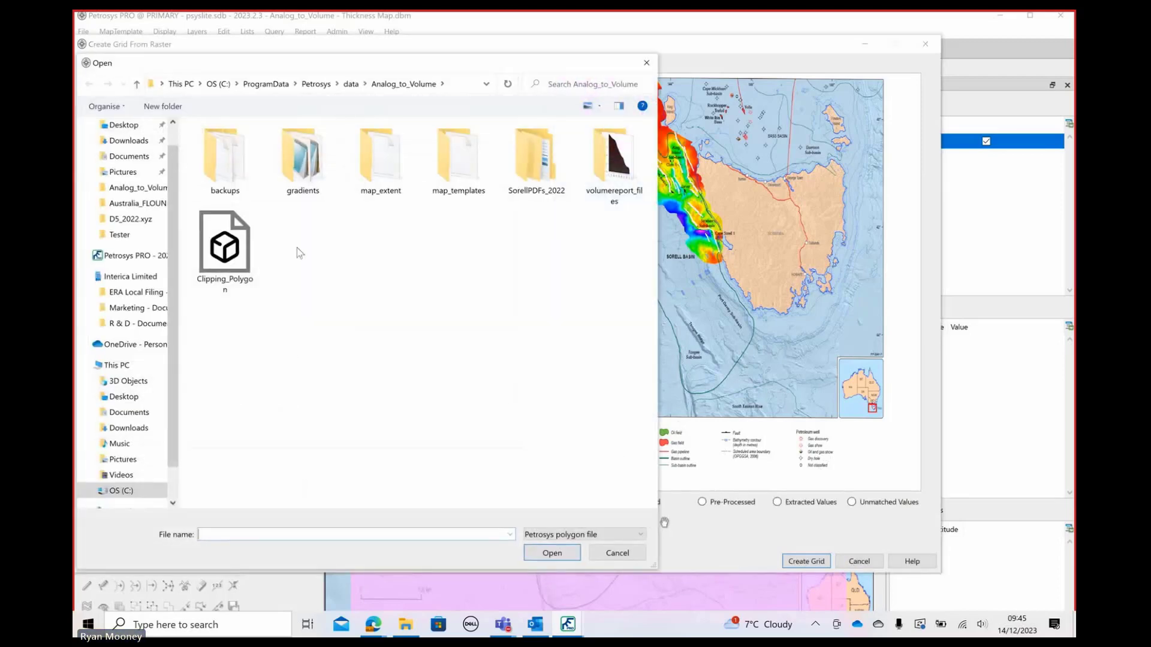
click(226, 248)
click(576, 552)
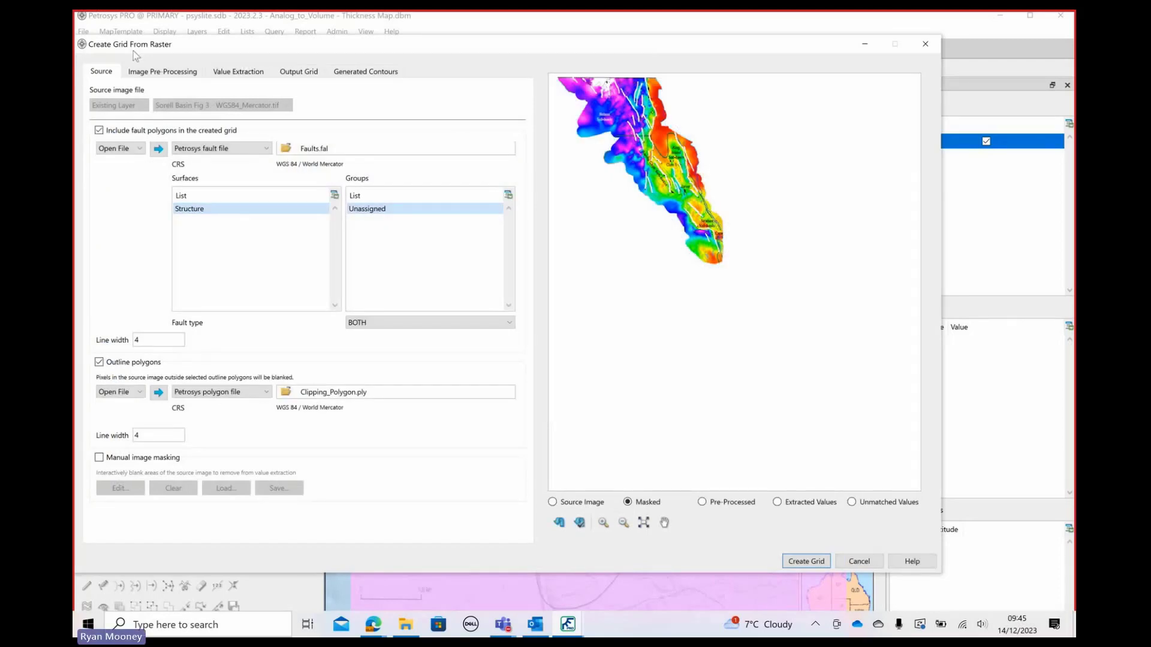
Add a Color Filter pre-processing operation that clears selected black (#000000) pixels, raise its tolerance to roughly a third, and preview the pre-processed image
click(160, 77)
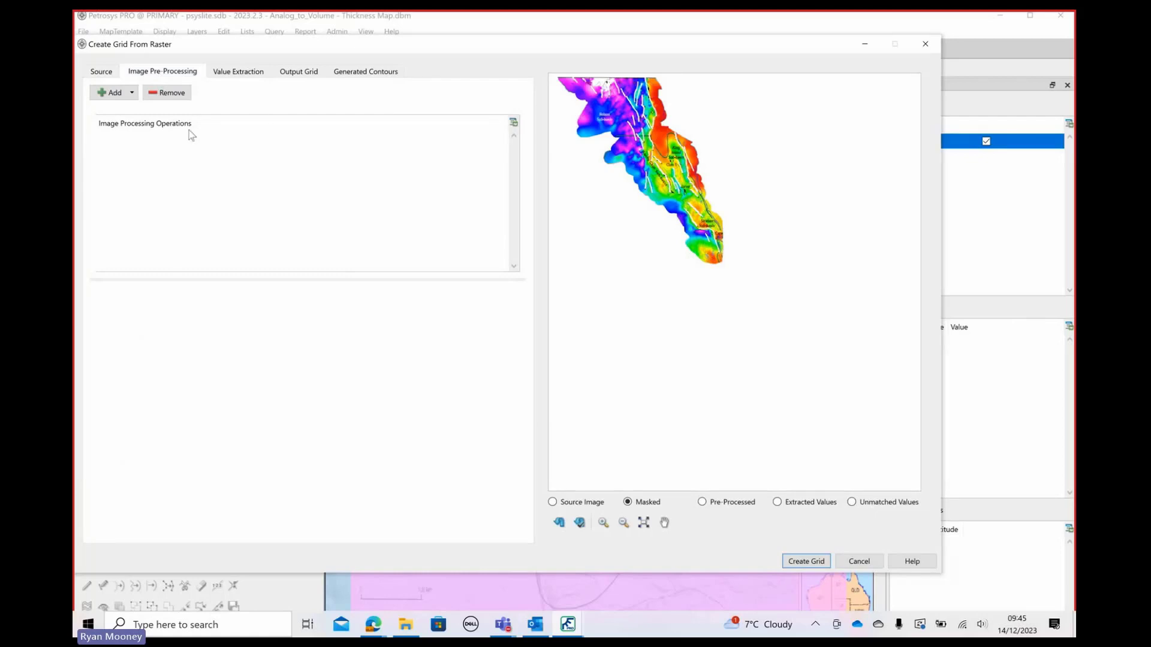
click(111, 100)
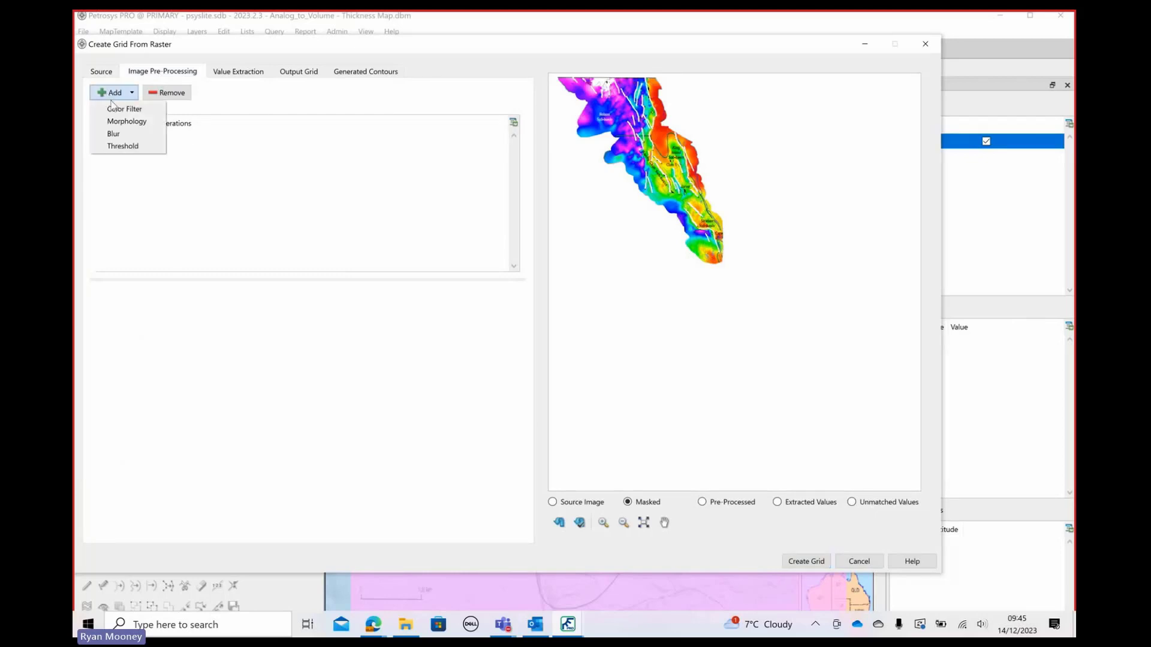
click(116, 110)
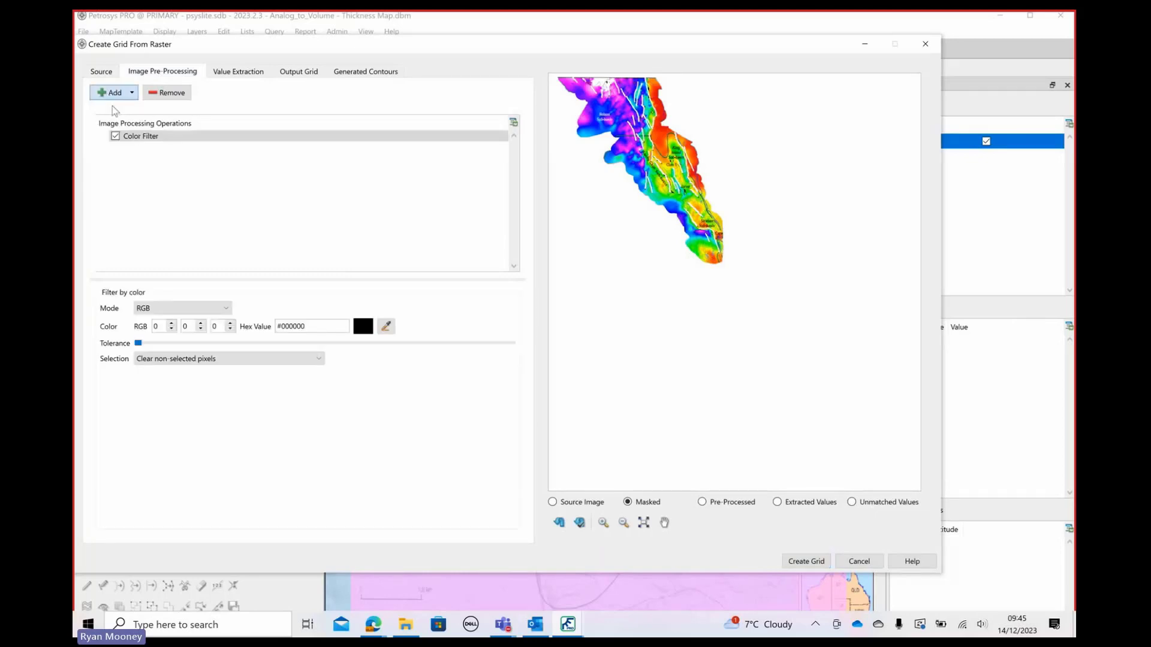
click(169, 360)
click(173, 371)
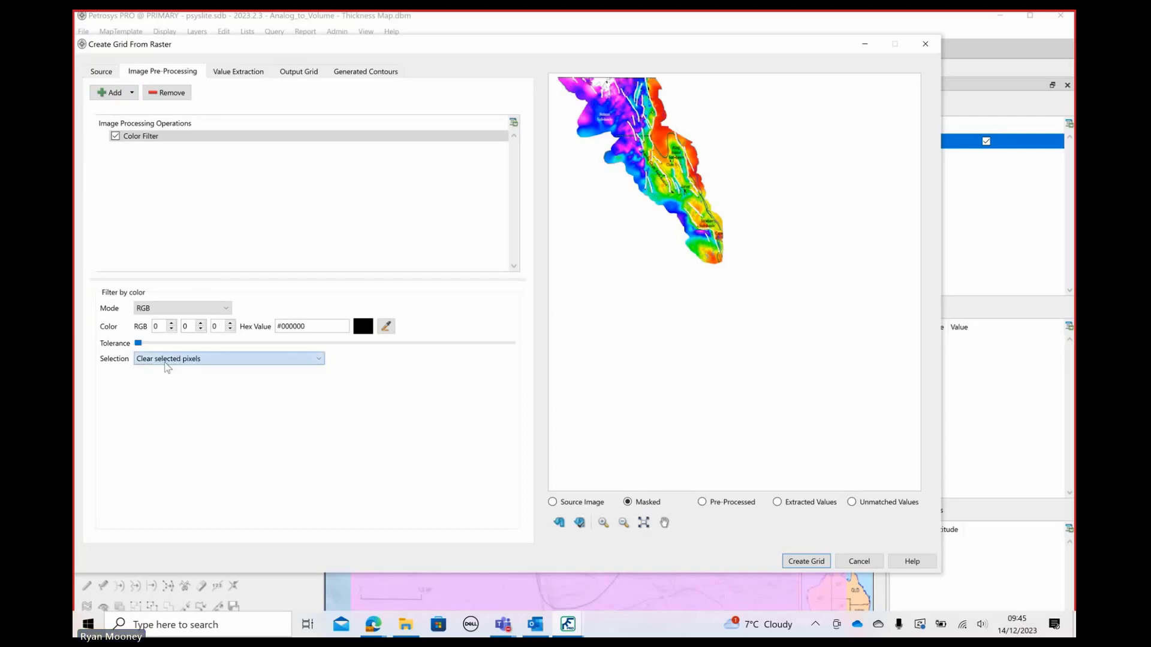
drag(138, 344, 277, 349)
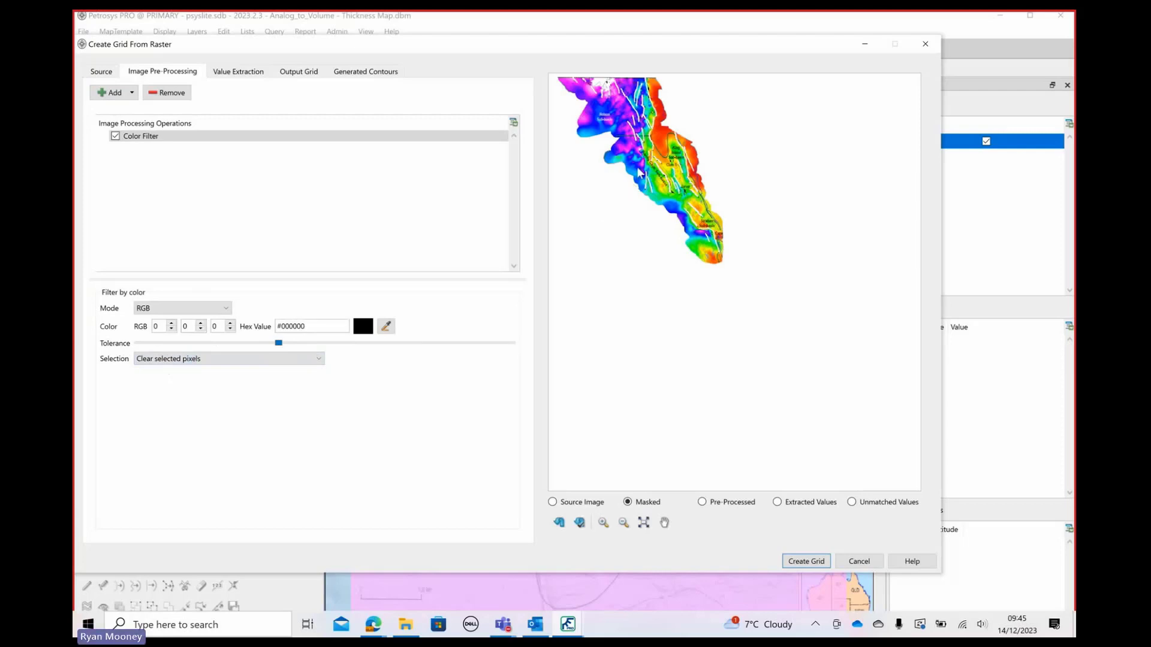
click(702, 502)
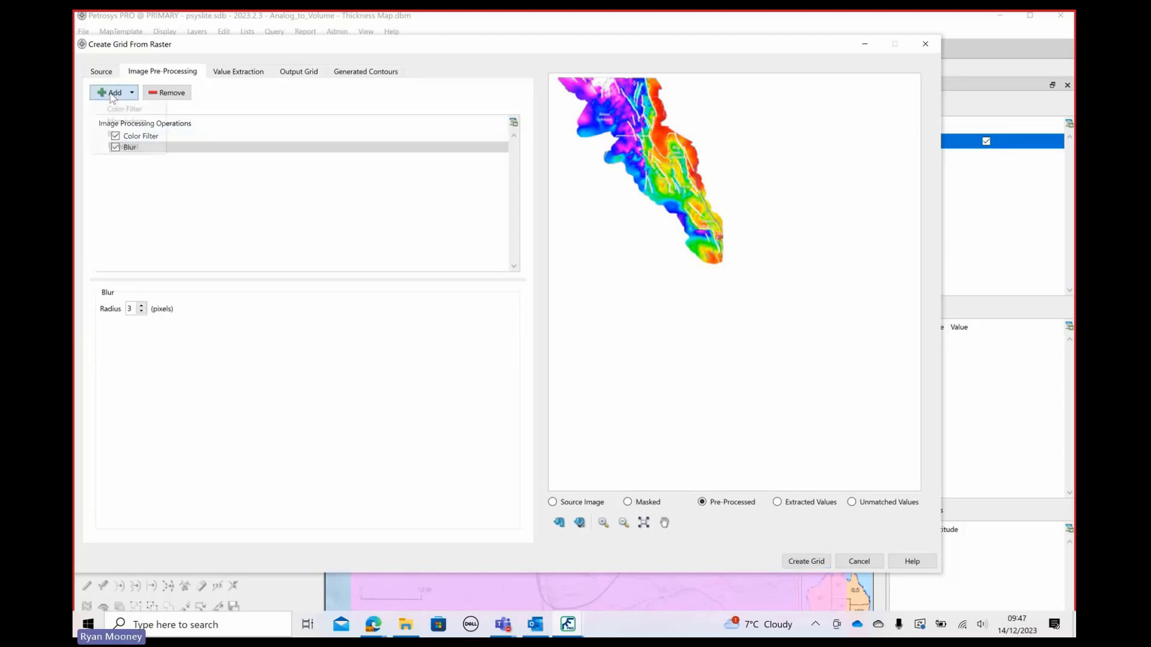
Add a Morphology pre-processing operation in Erode (shrink foreground) mode
click(115, 95)
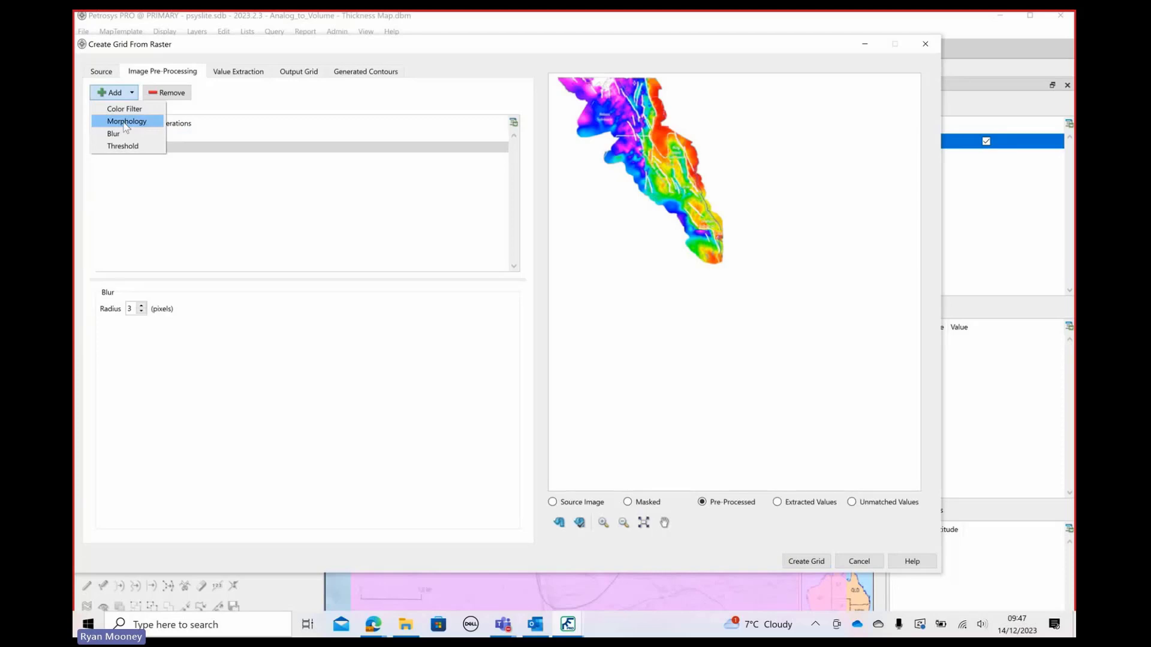
click(126, 122)
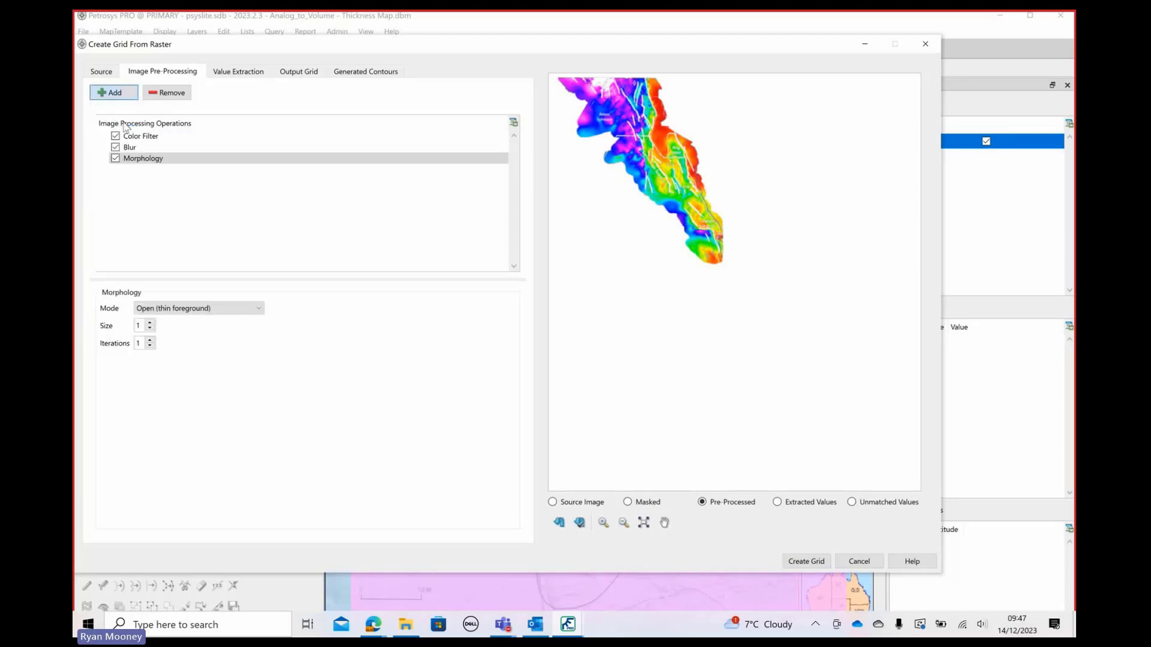
click(162, 309)
click(162, 327)
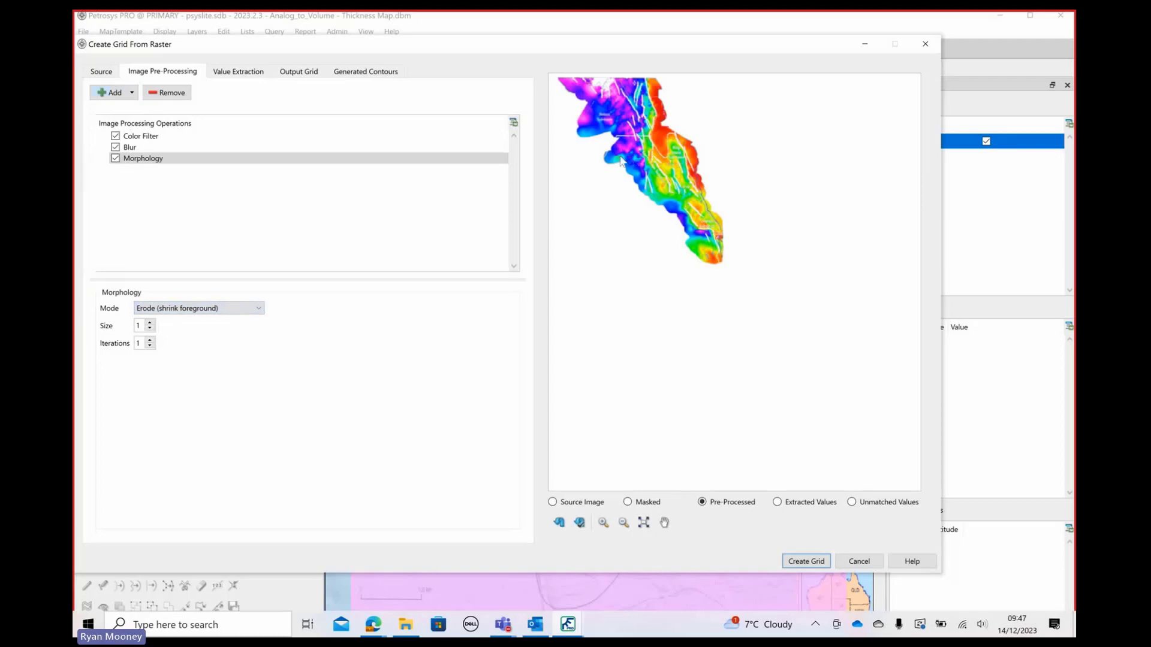
Show the source image and sample the orange-red at the top of its thickness legend as the gradient color for Z value 0
click(242, 73)
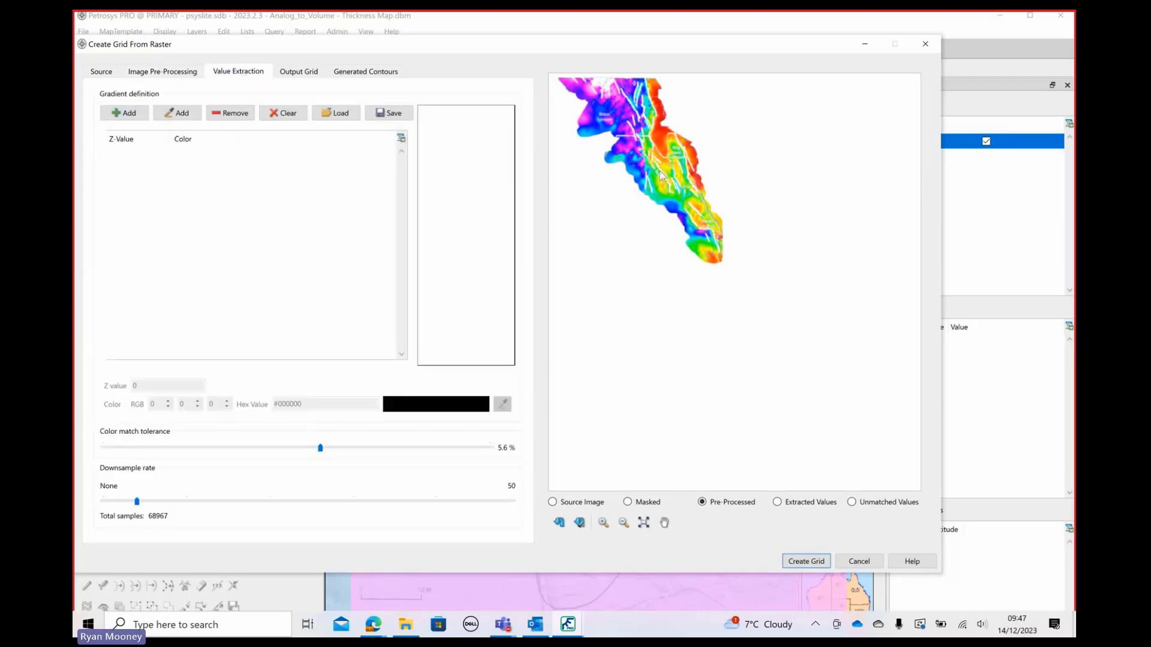
click(552, 502)
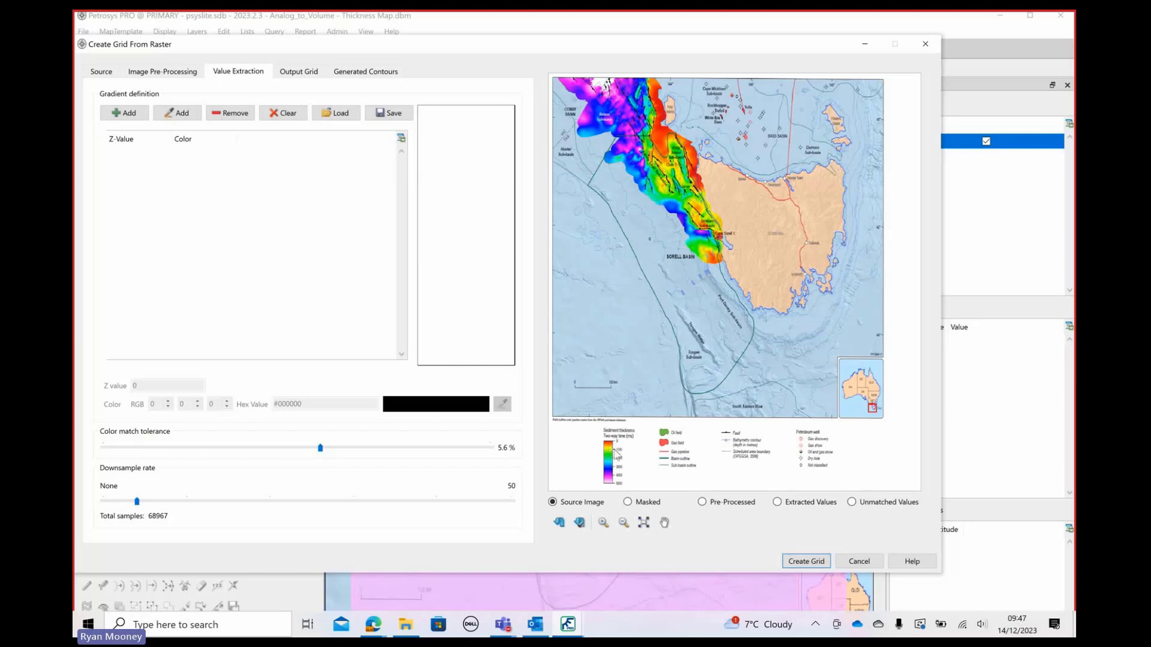
click(170, 117)
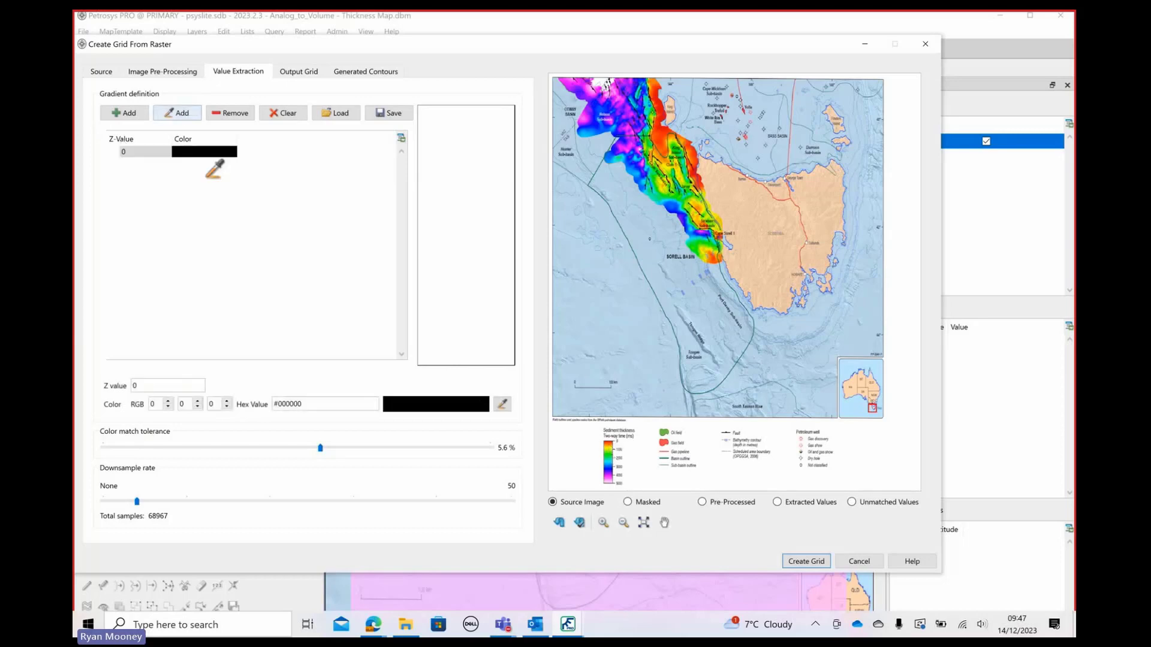
click(608, 445)
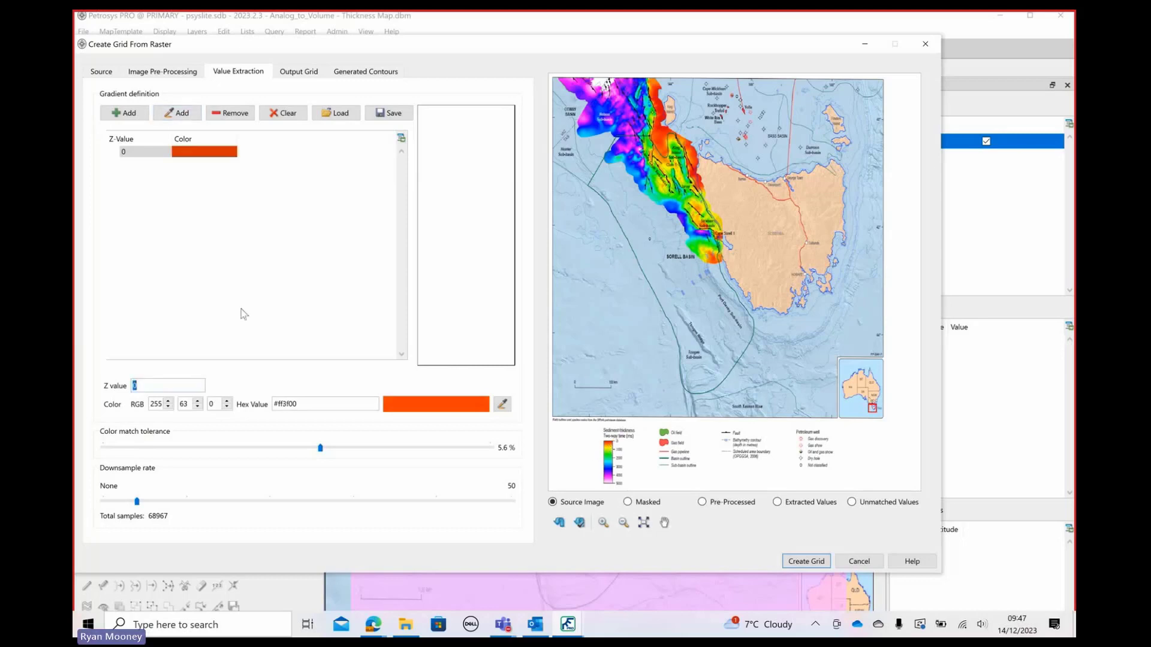
click(190, 319)
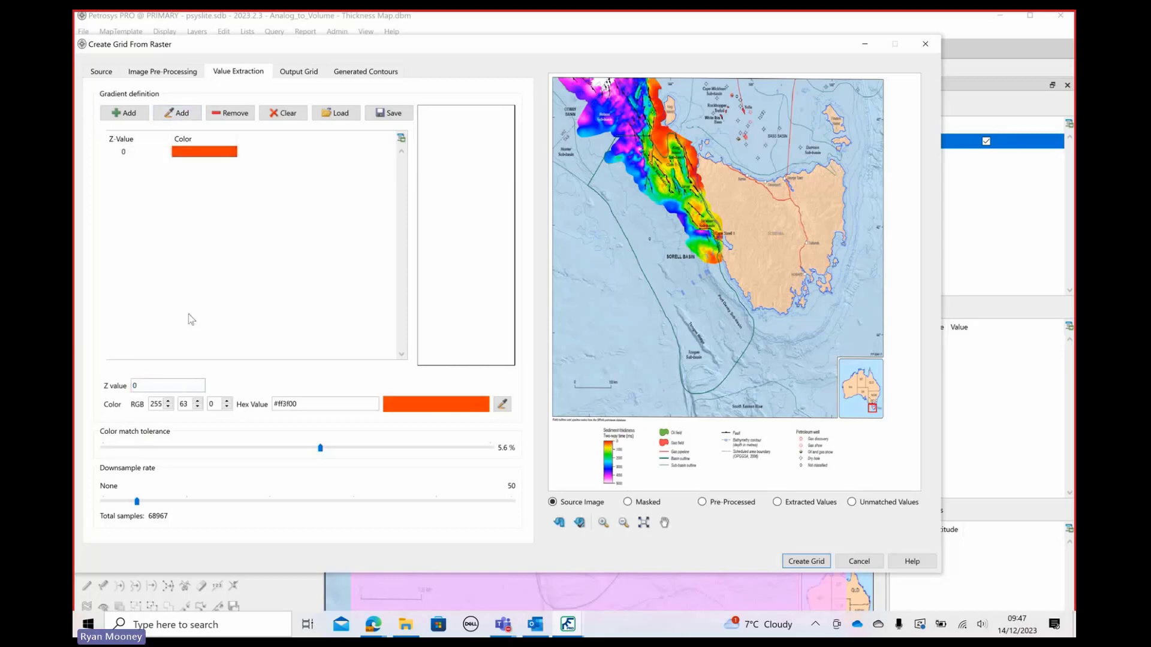
Sample the legend's yellow-green as a second gradient color with Z value 1000
click(180, 113)
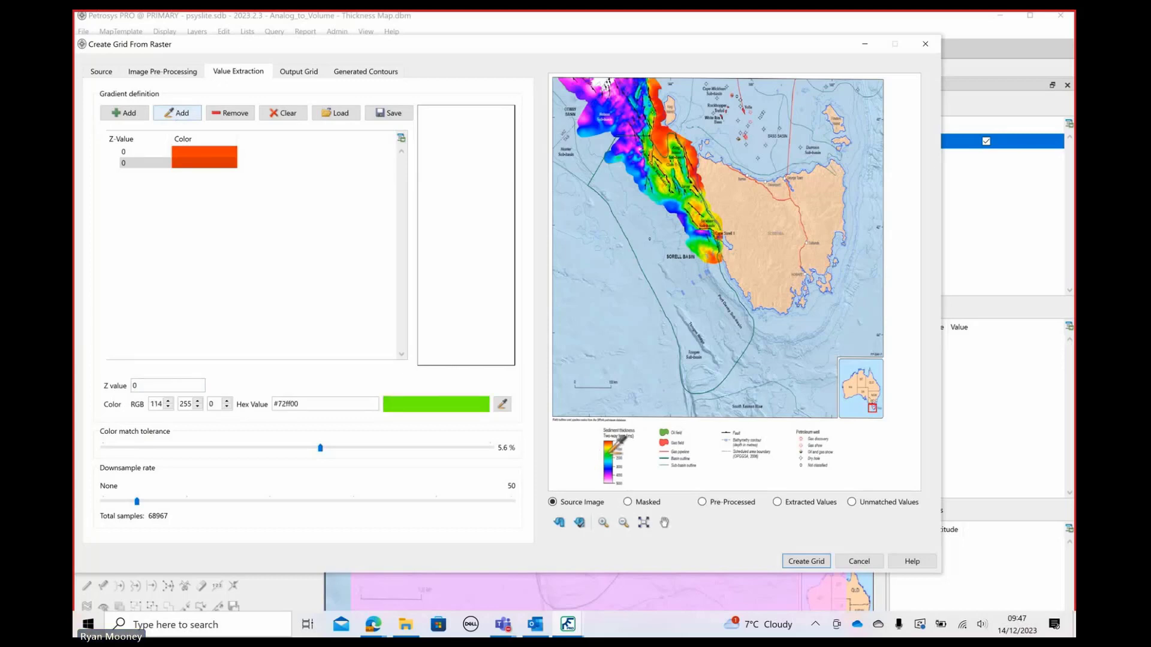
click(614, 447)
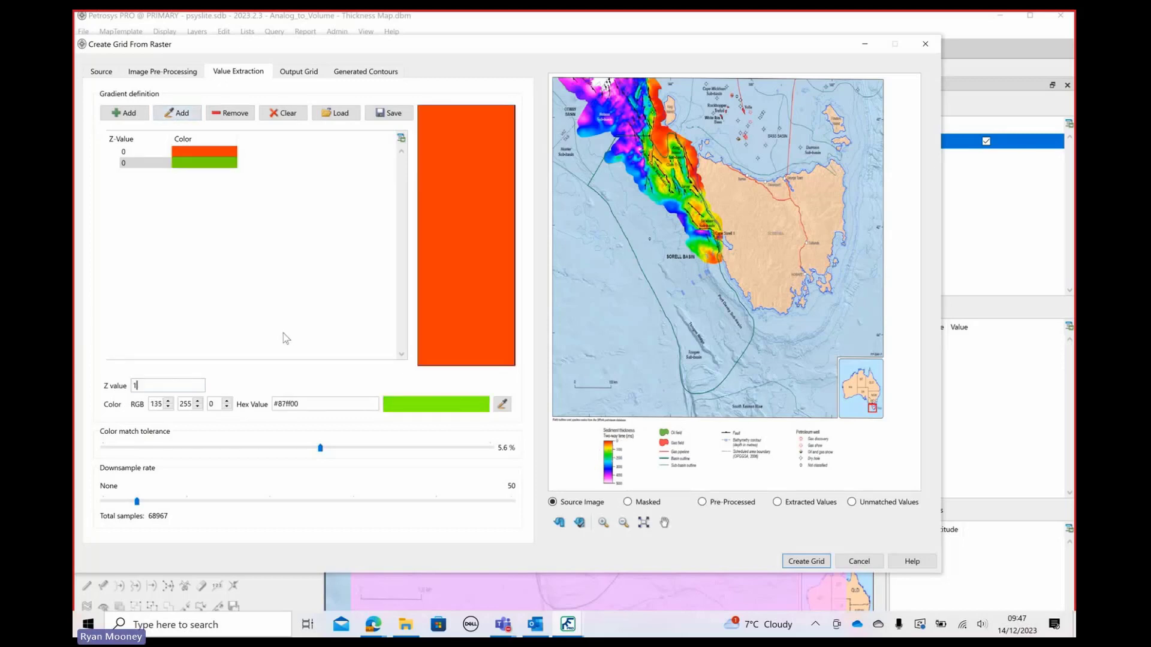
text(1000)
key(Return)
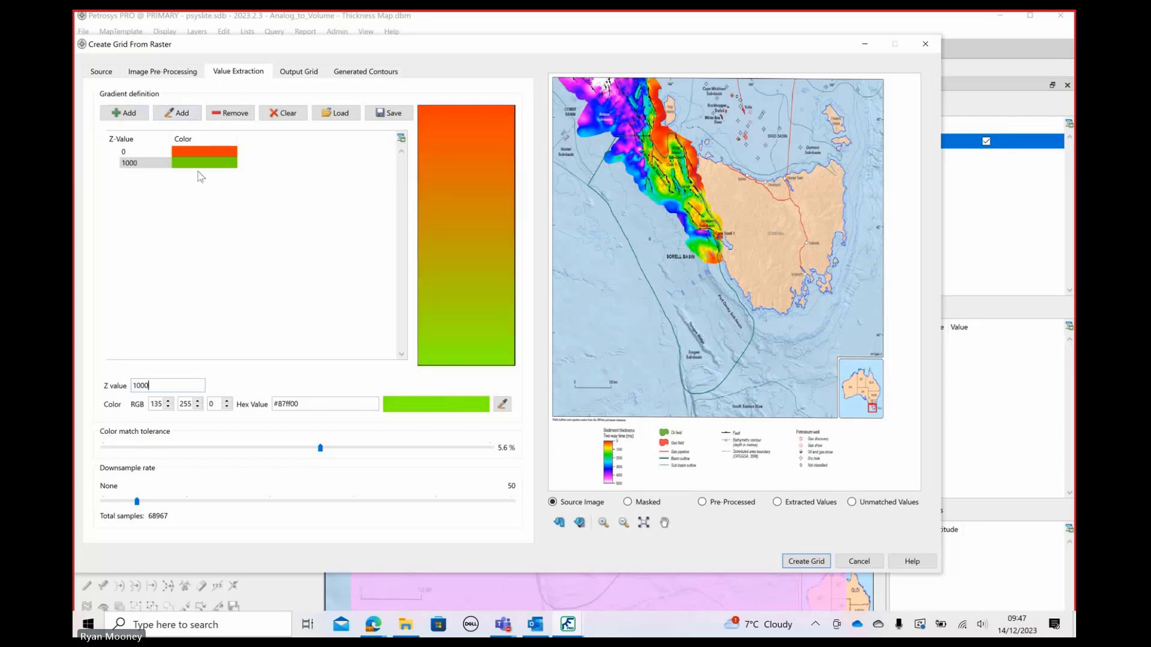
Sample the legend's teal-green as a third gradient color with Z value 2000
click(179, 113)
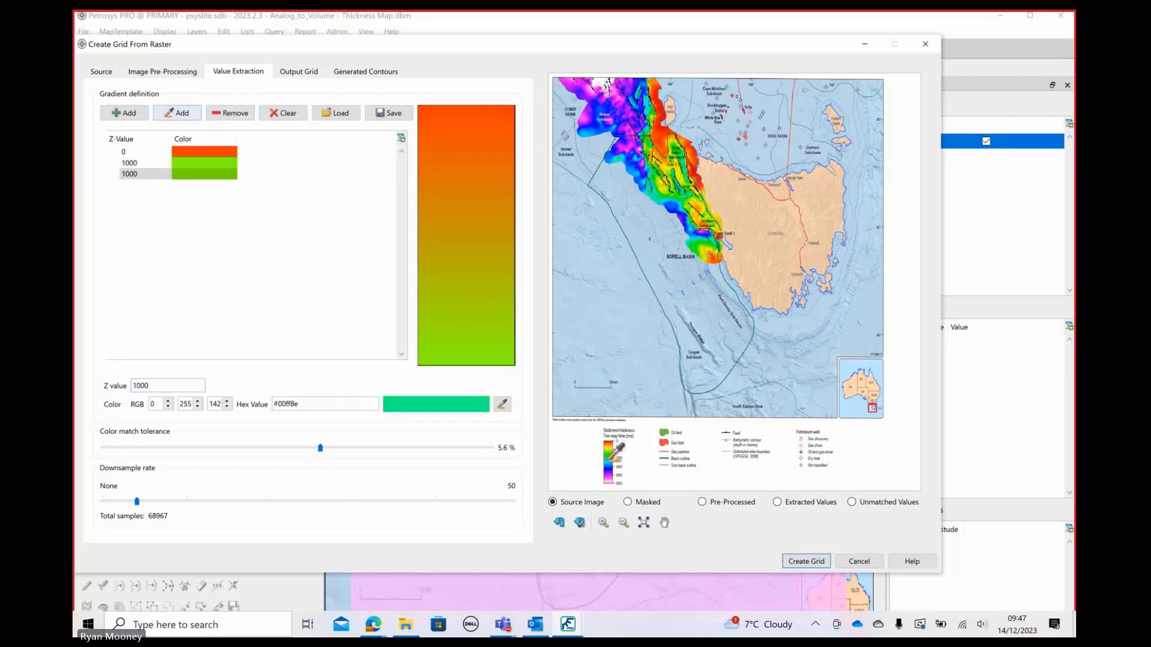
click(609, 461)
text(2000)
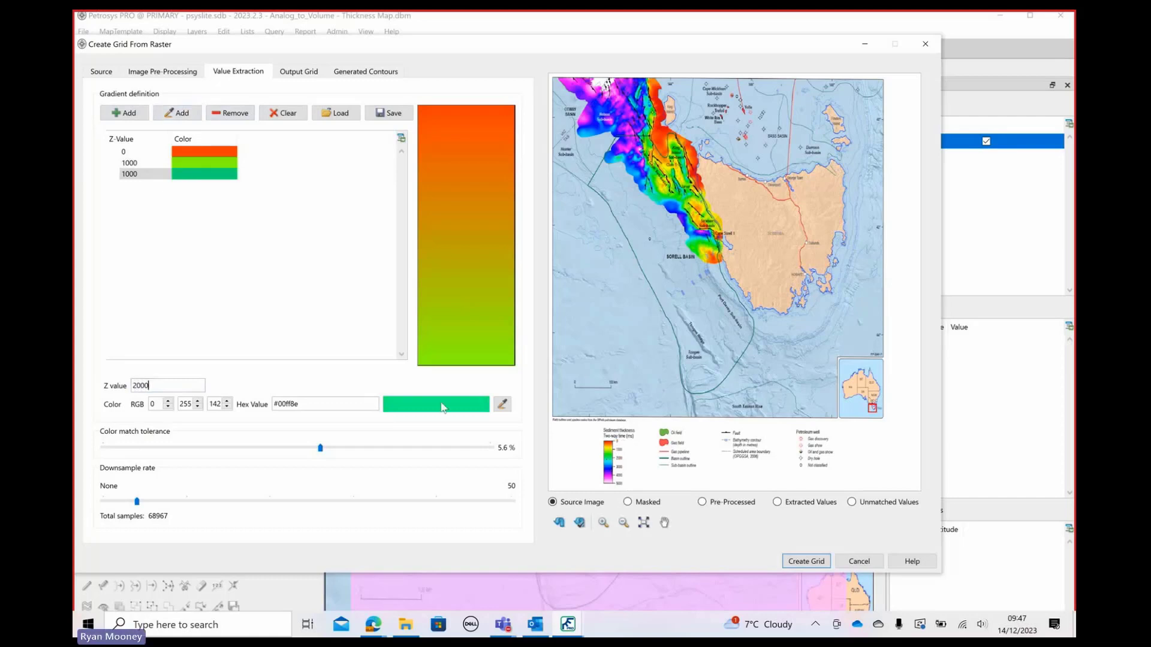
key(Return)
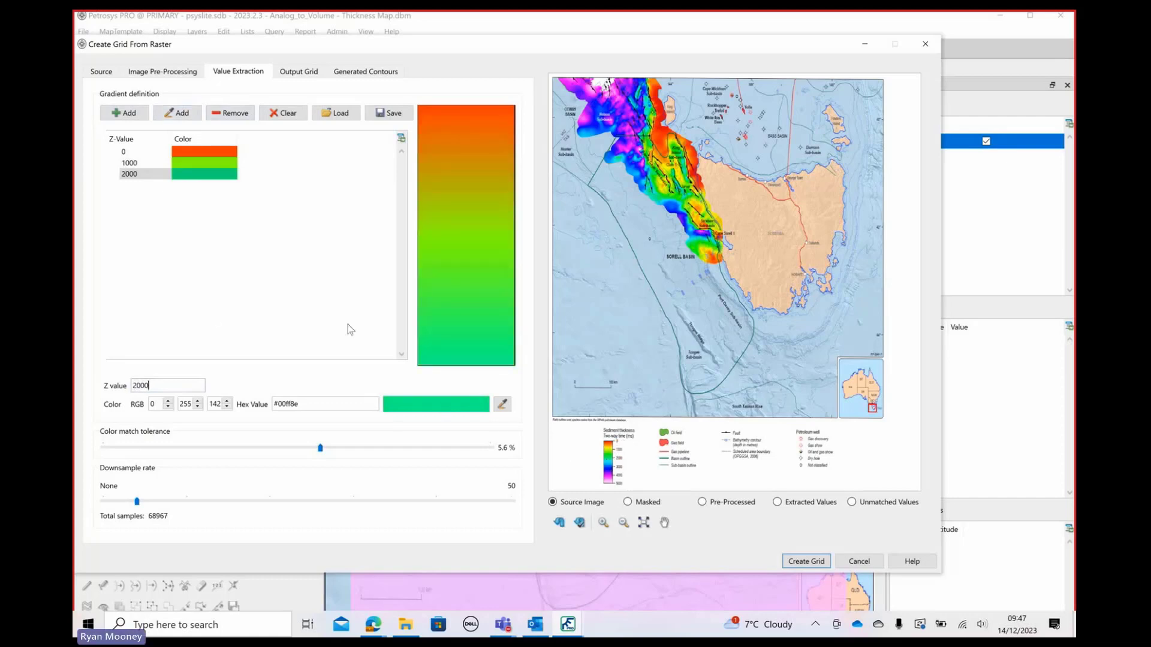
click(214, 316)
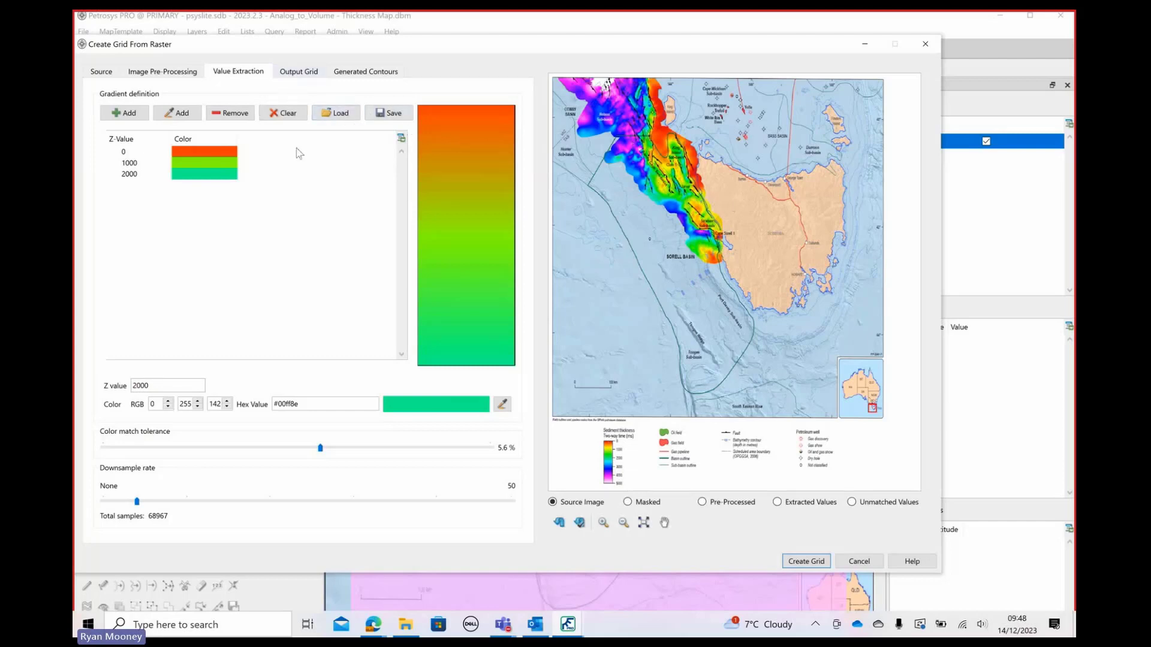
Load the saved Sedimint_Thickness_twt gradient as the value extraction gradient
click(342, 123)
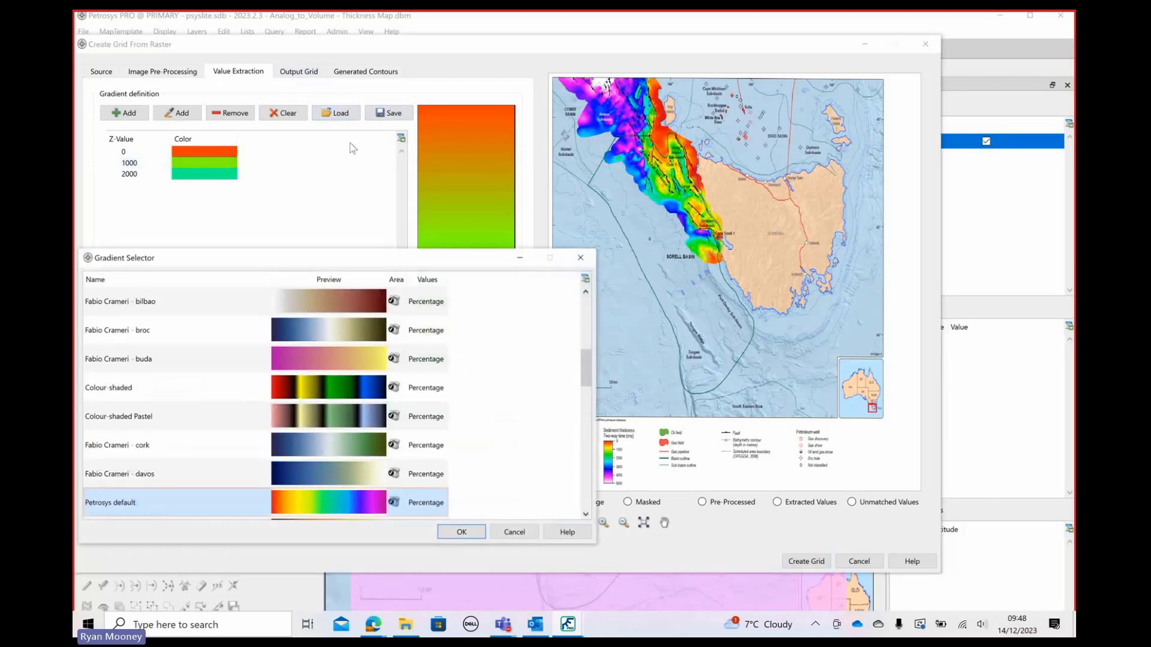
scroll(180, 388, up, 5)
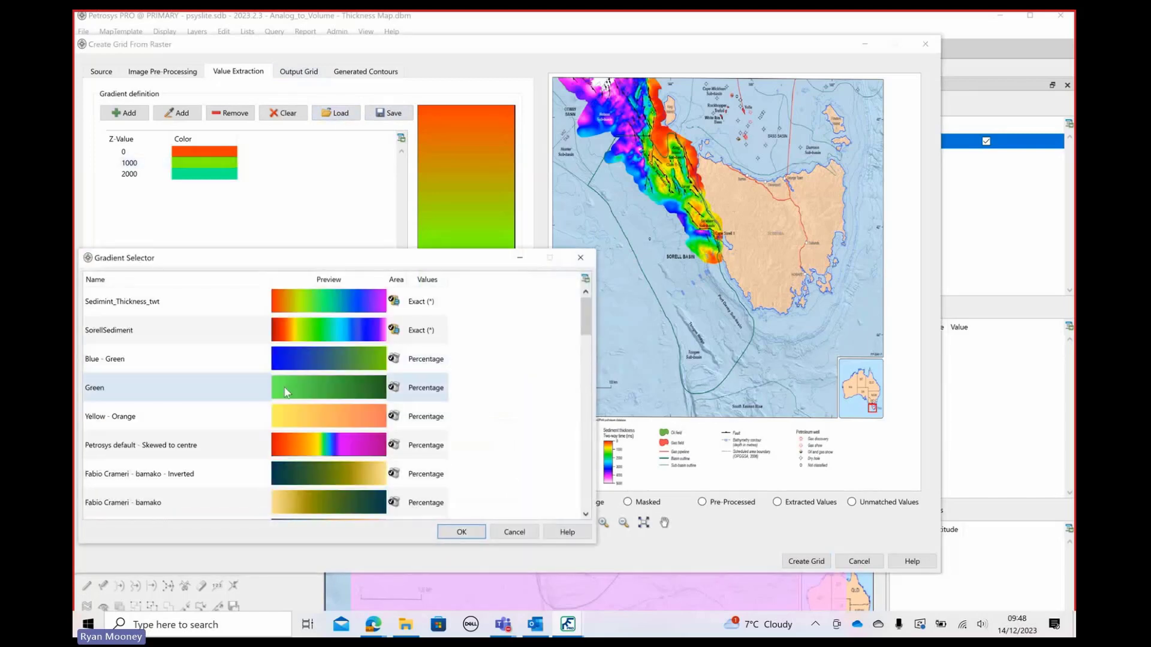
click(216, 329)
click(216, 301)
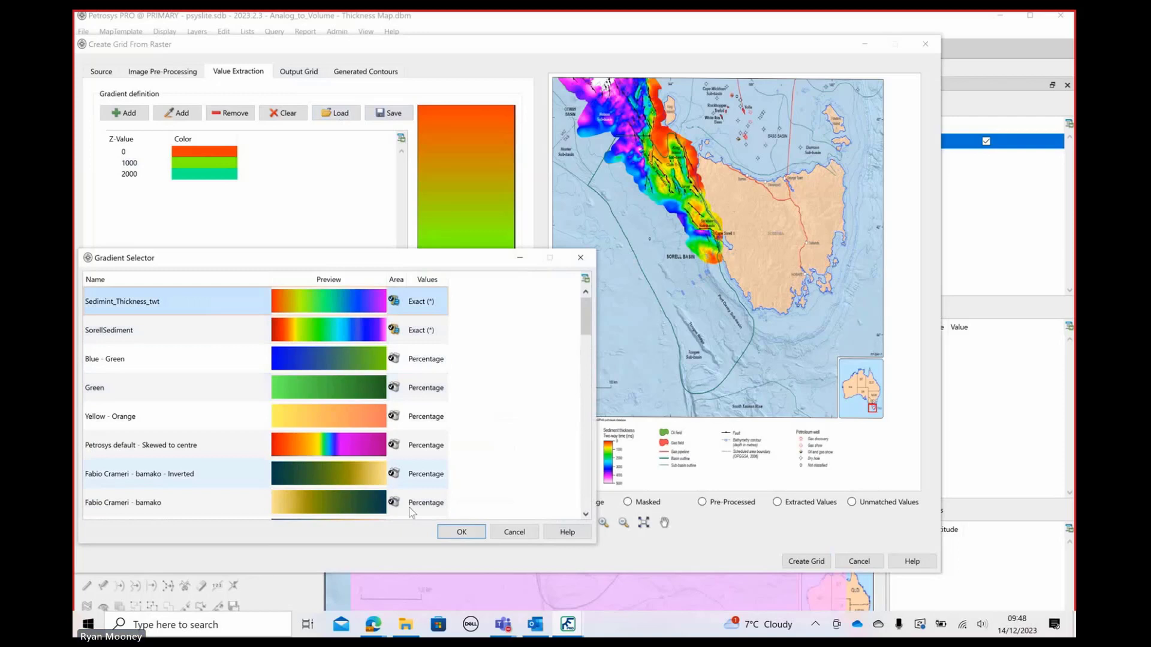
click(470, 531)
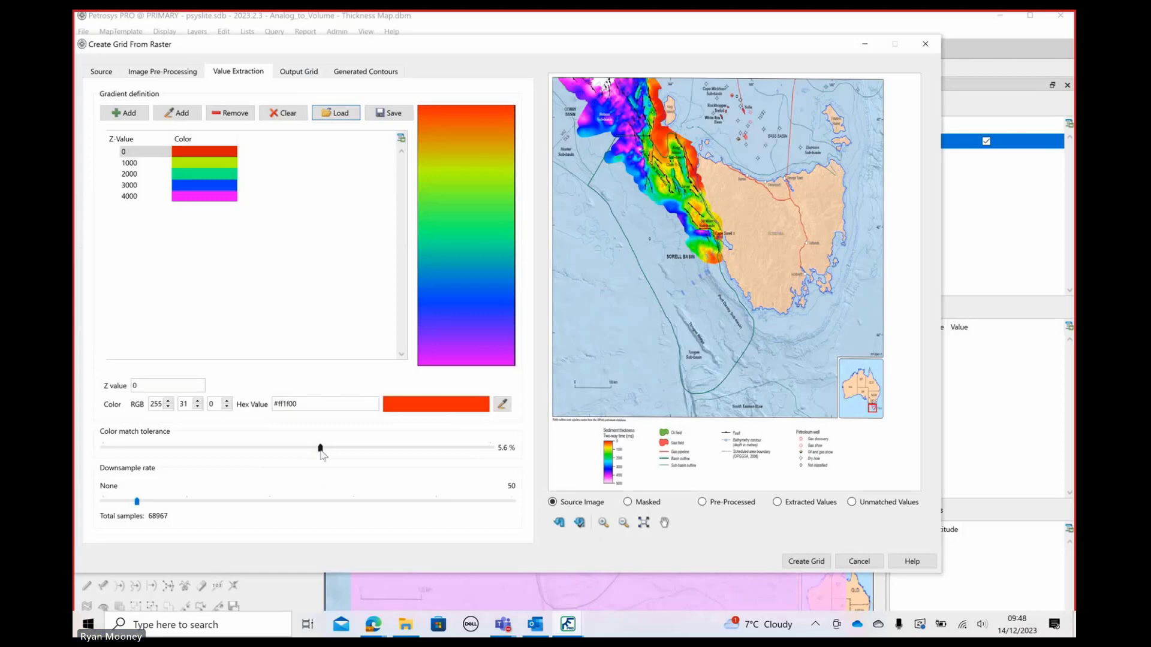
Set the color match tolerance to 10.0 % and preview the extracted values and the unmatched values
drag(321, 450, 486, 450)
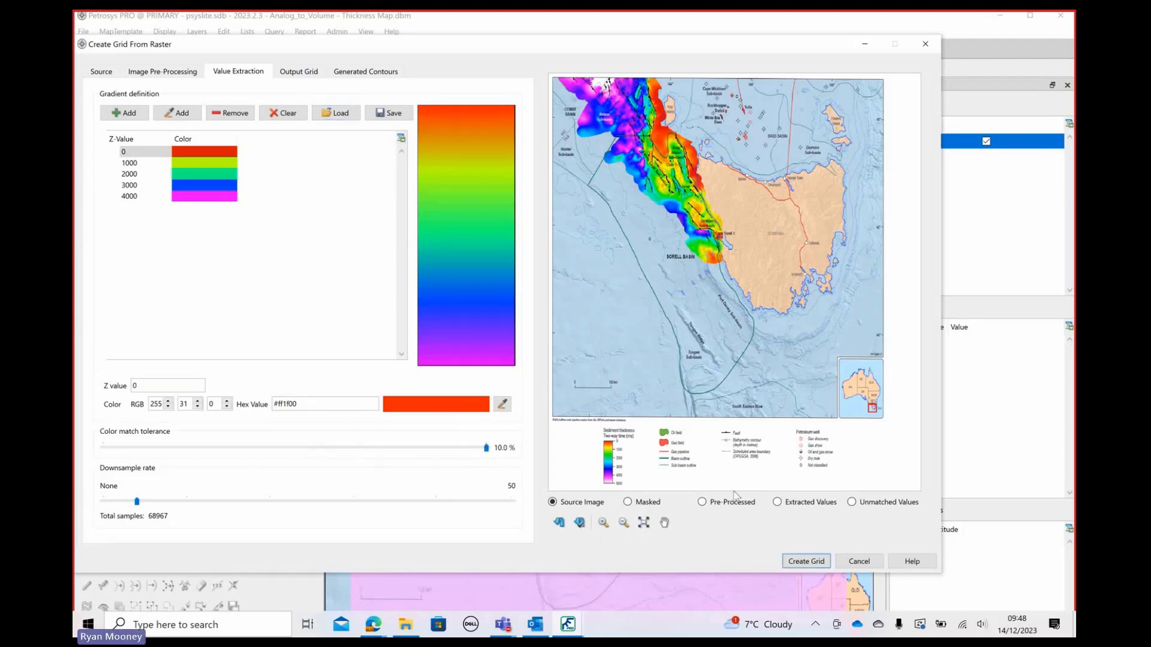
click(778, 503)
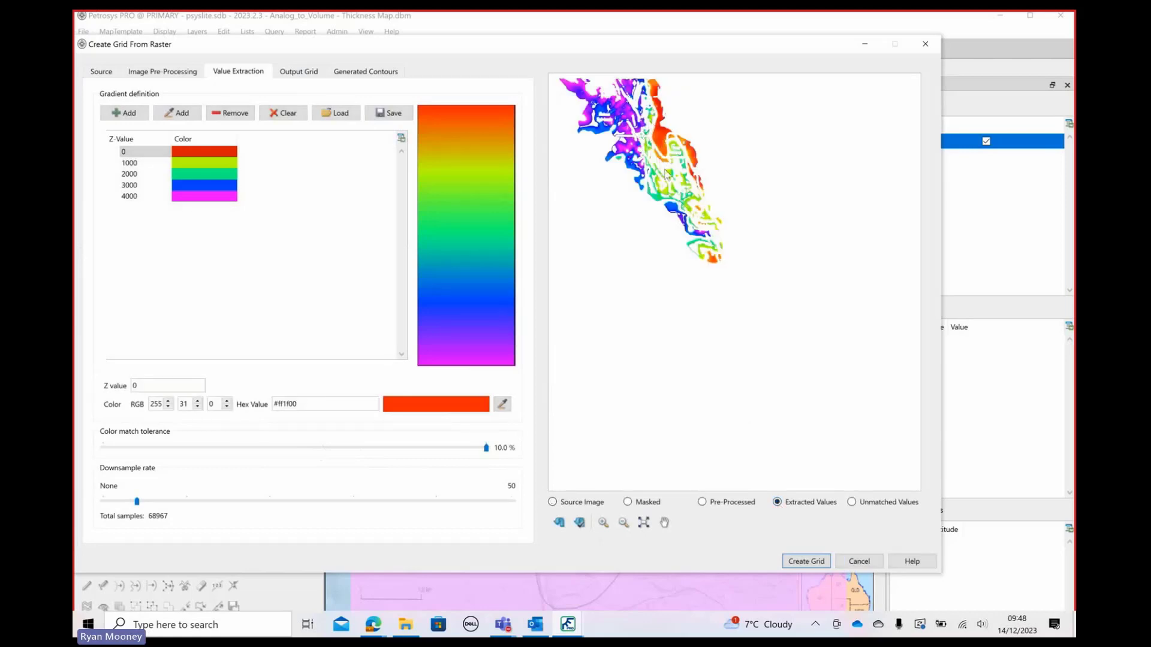
click(852, 503)
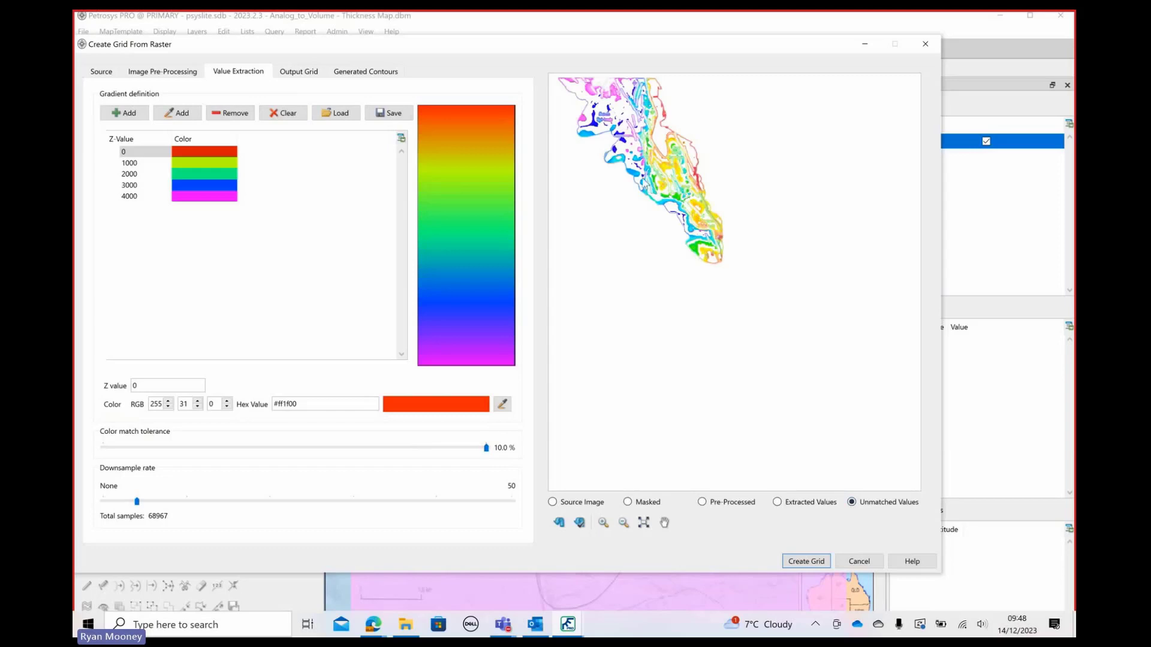
Sample an unmatched green area in the preview as an extra gradient color and set its Z value to 1900
click(178, 113)
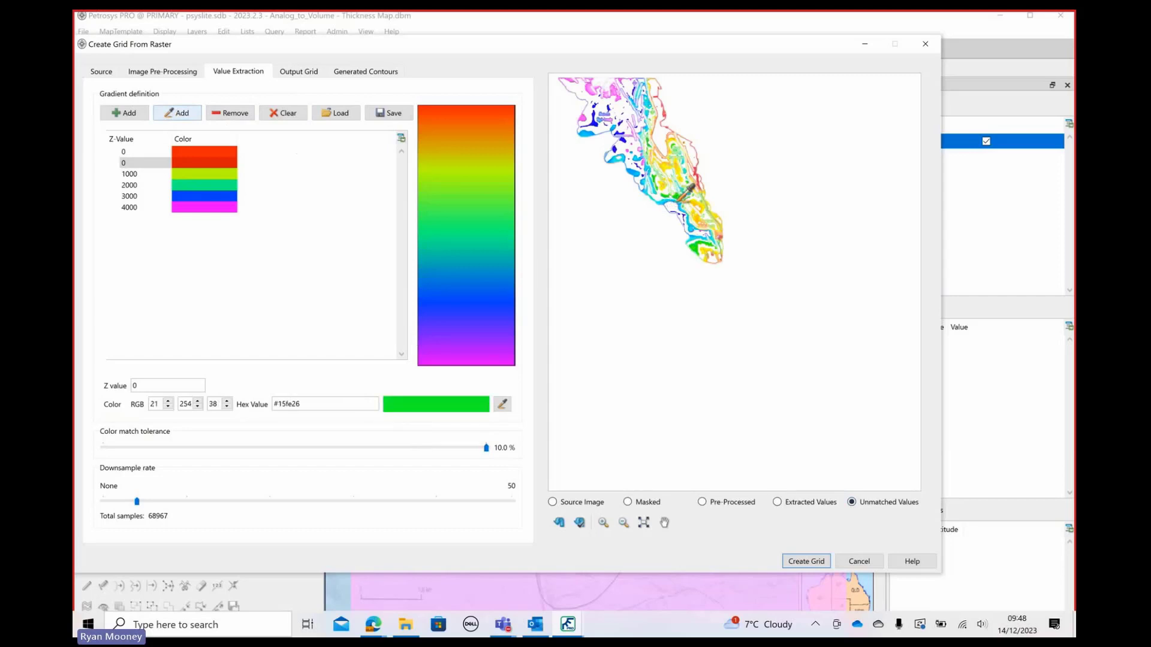
click(680, 199)
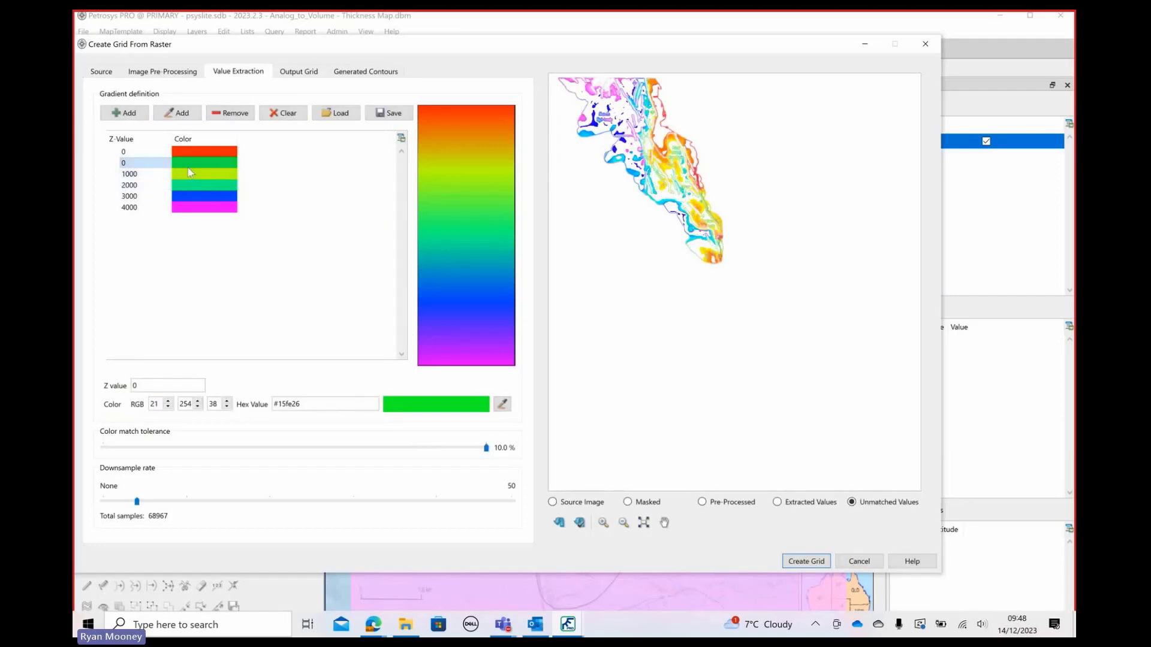
drag(149, 387, 127, 388)
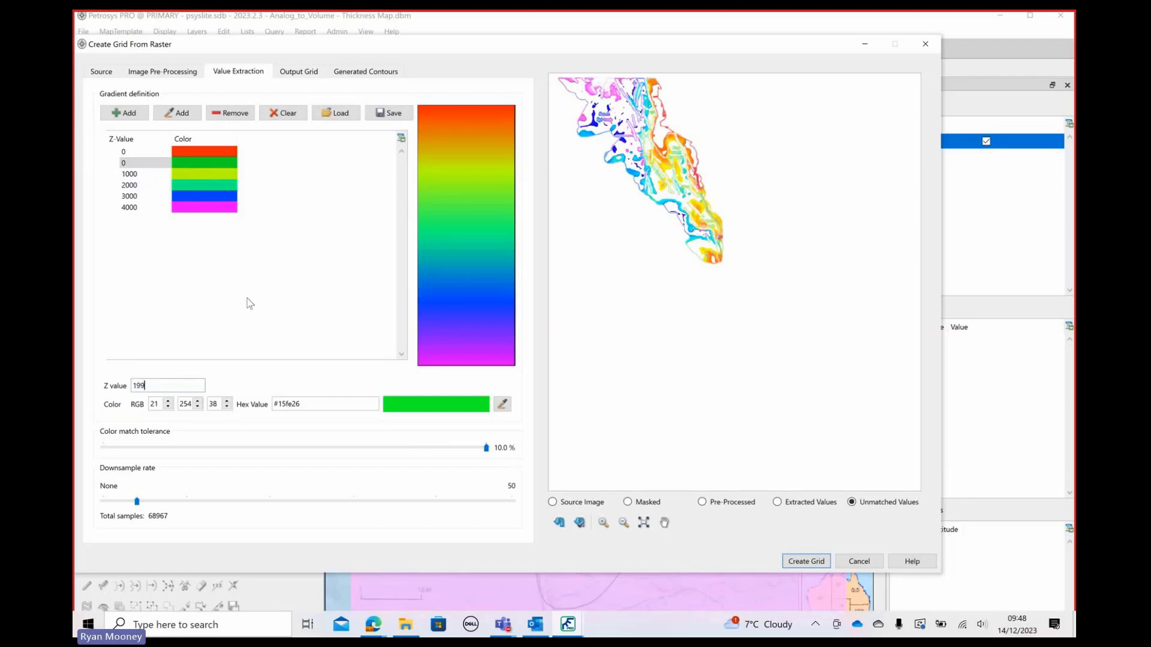
text(199)
key(Return)
text(00)
key(Return)
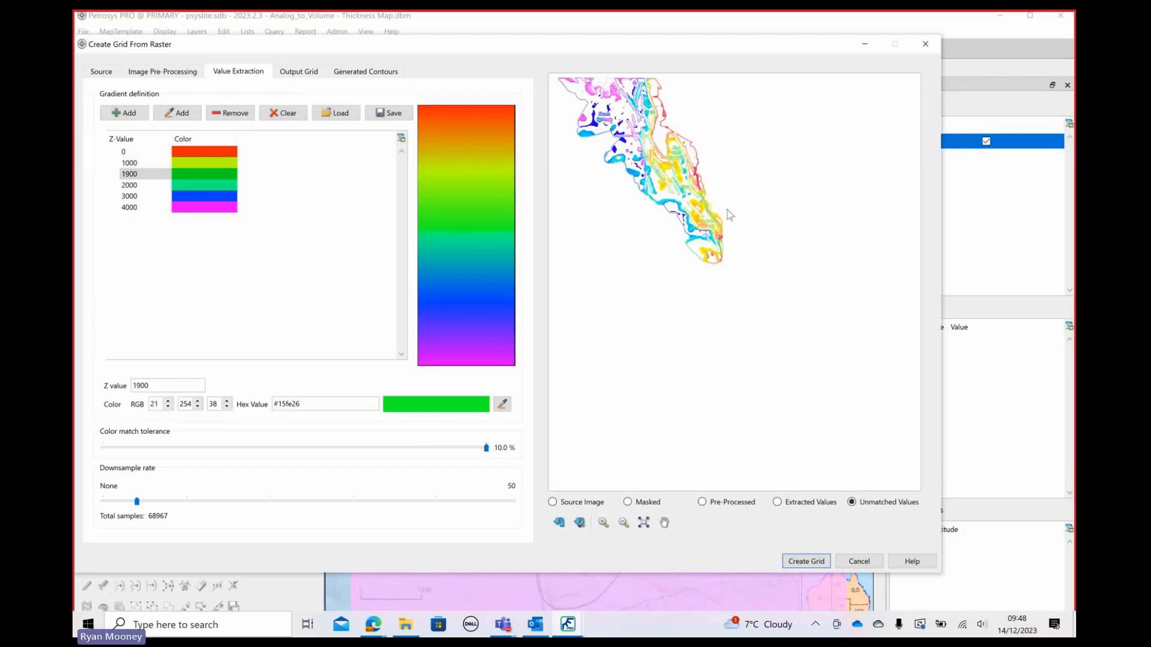
Name the output grid "thickness grid" and set its X and Y cell sizes to 500 metres
click(304, 78)
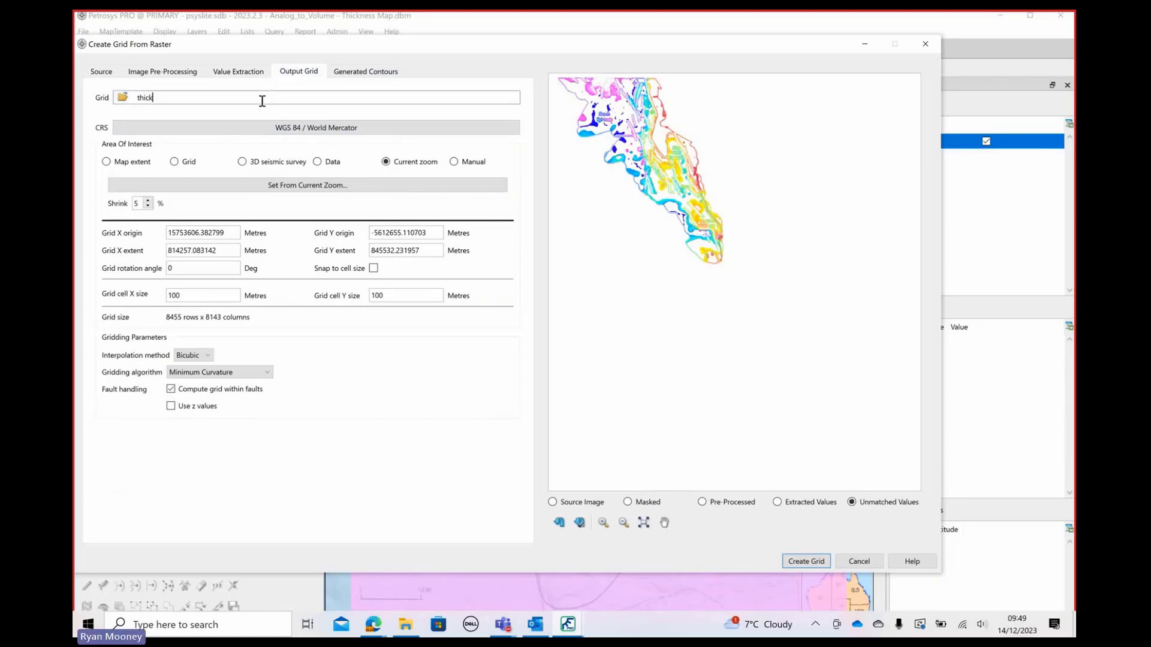
text(ness grid.gri)
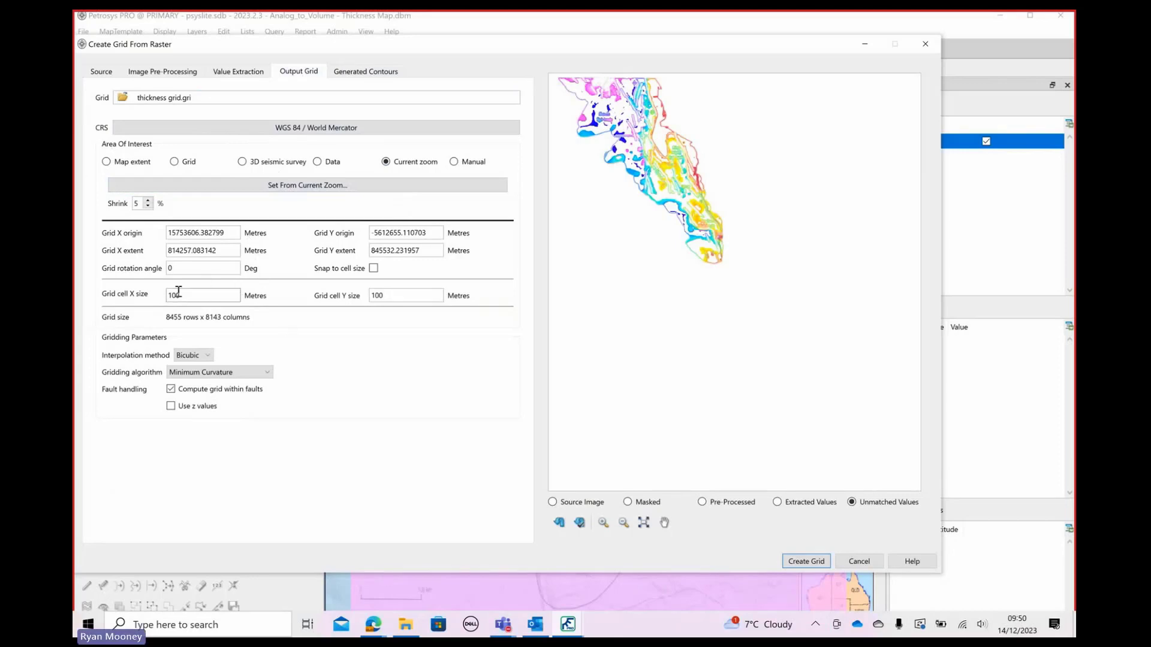
drag(187, 295, 161, 295)
text(500)
key(Tab)
text(500)
Create the grid from the raster, saving the modified gradient to the project as Sedimint_Thickness_twt
click(798, 567)
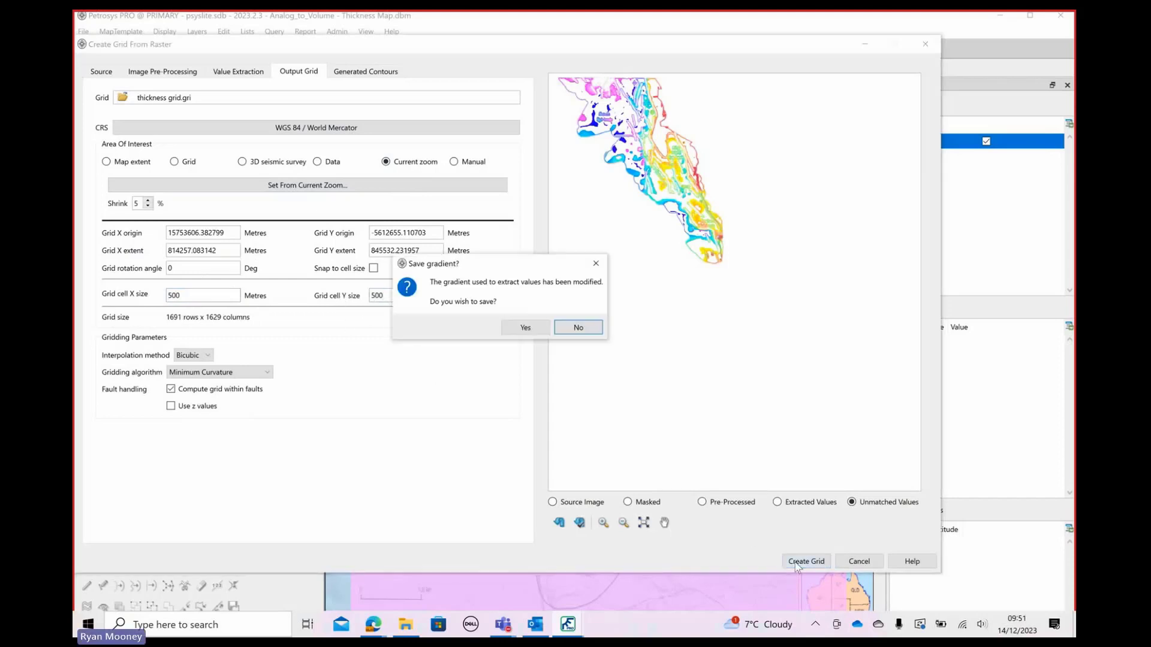
click(525, 327)
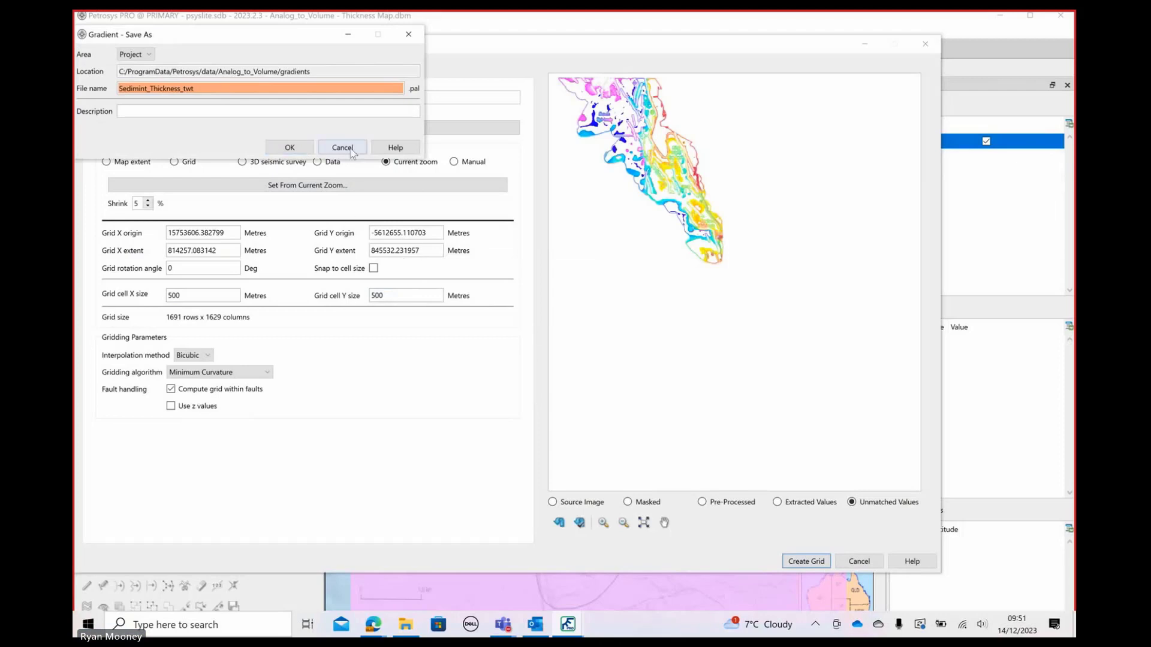
click(290, 146)
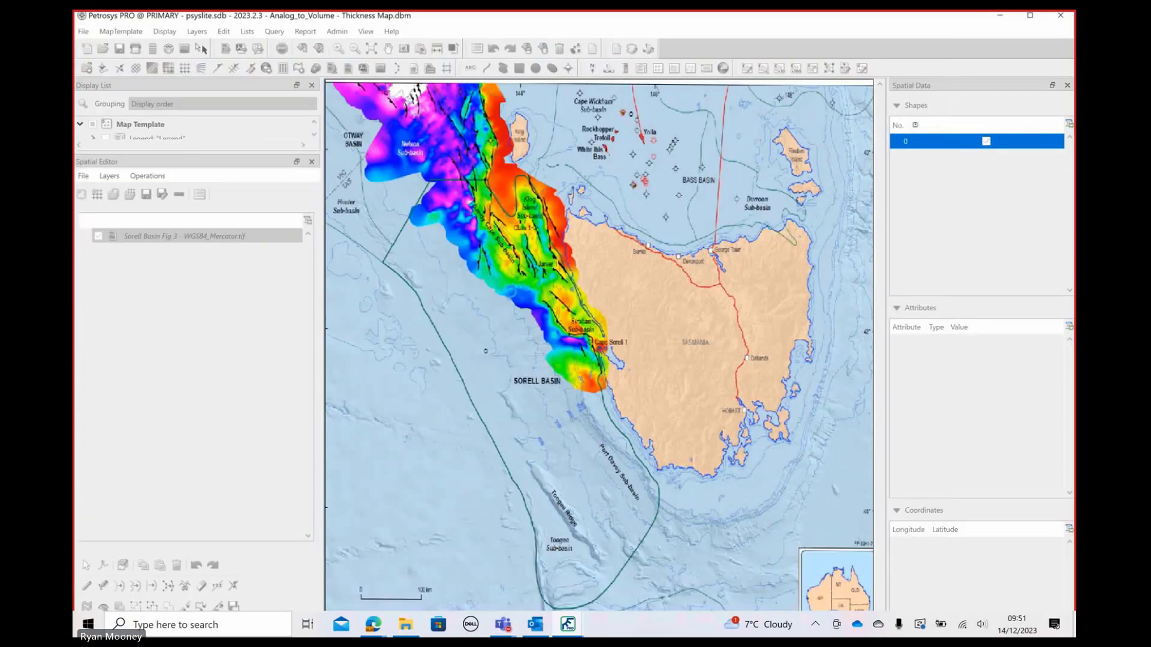
Toggle the thickness grid's color fill off and on to compare it with the source Sorell Basin image
click(1030, 15)
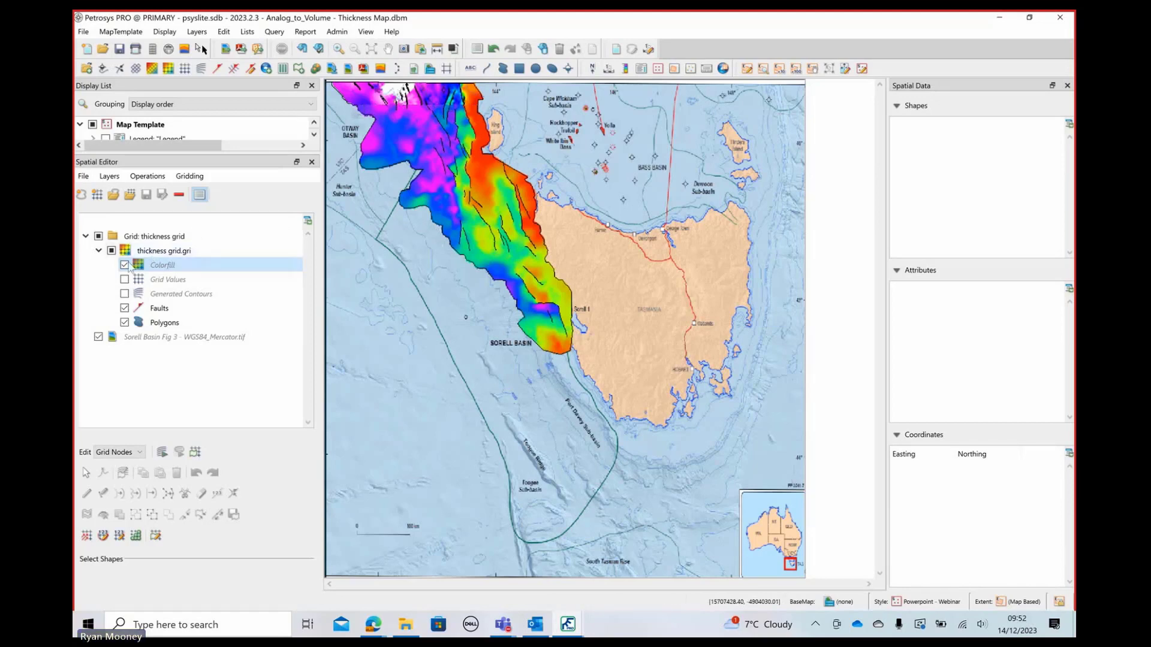
click(124, 265)
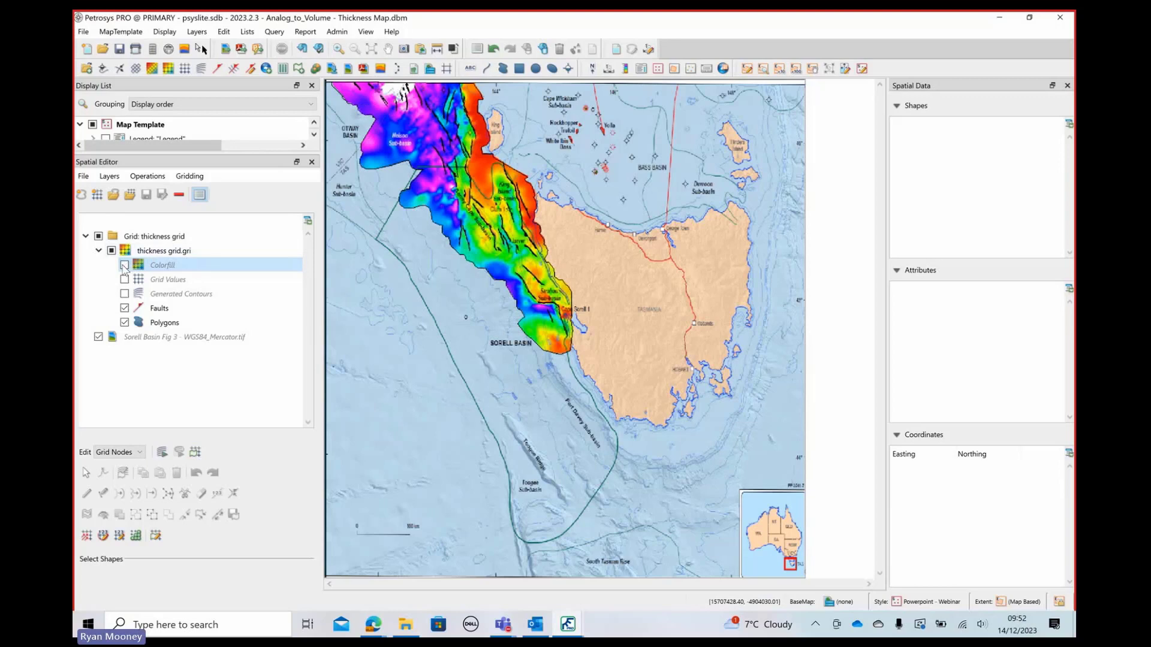
click(125, 265)
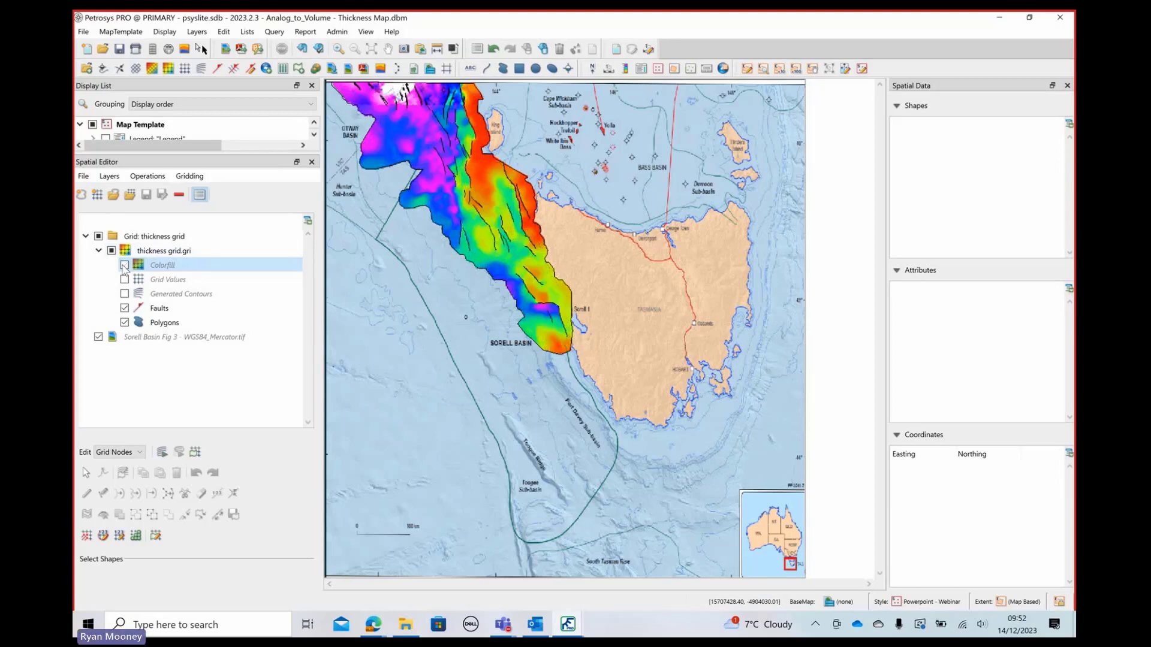
click(124, 265)
click(124, 265)
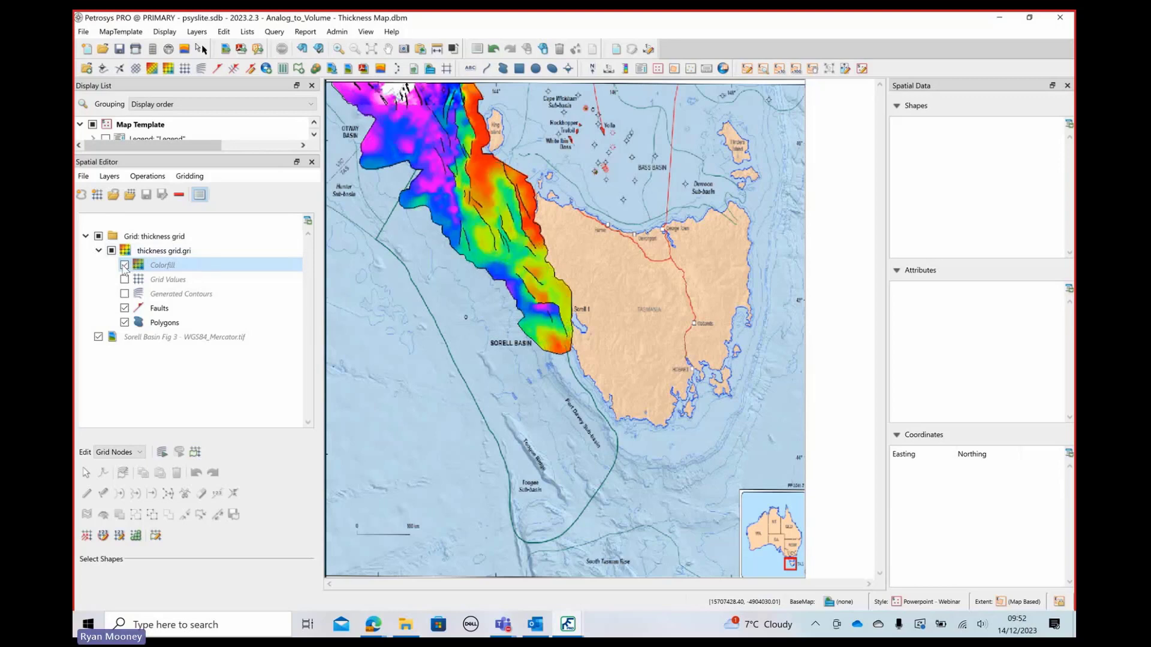